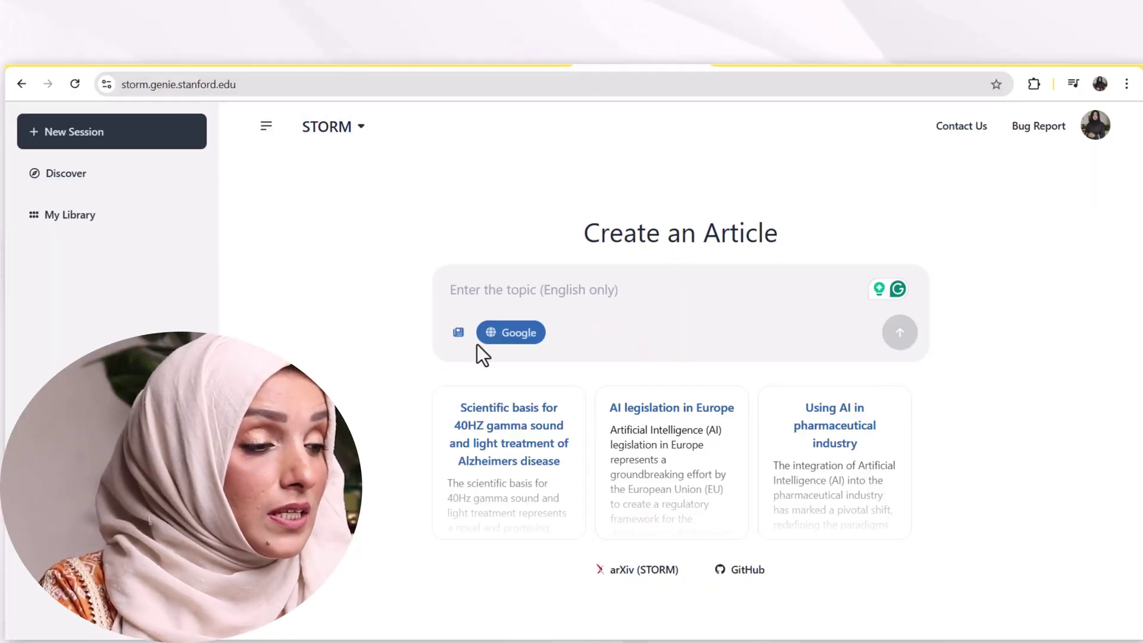
Browse the saved articles in My Library, then start a new session and list the generation modes
left_click(50, 223)
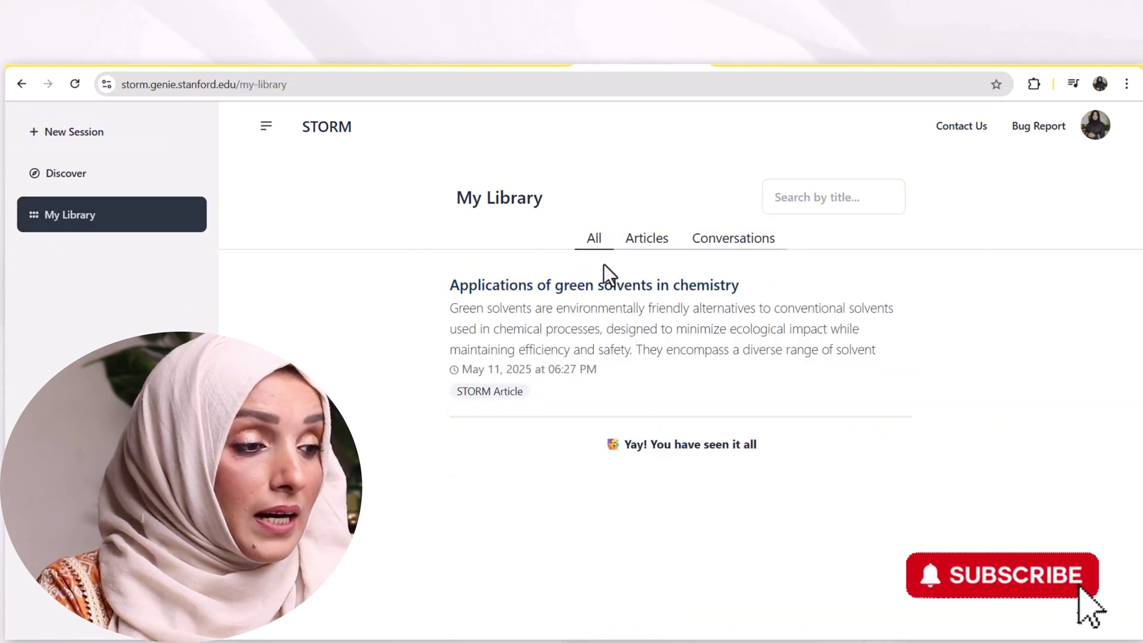
left_click(645, 244)
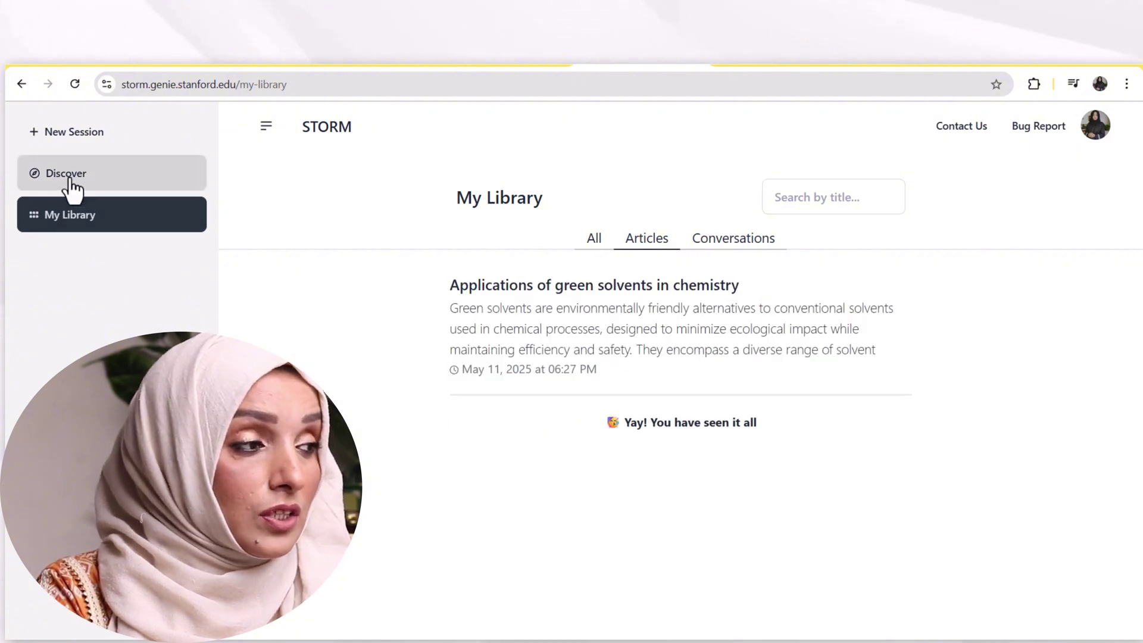
left_click(71, 134)
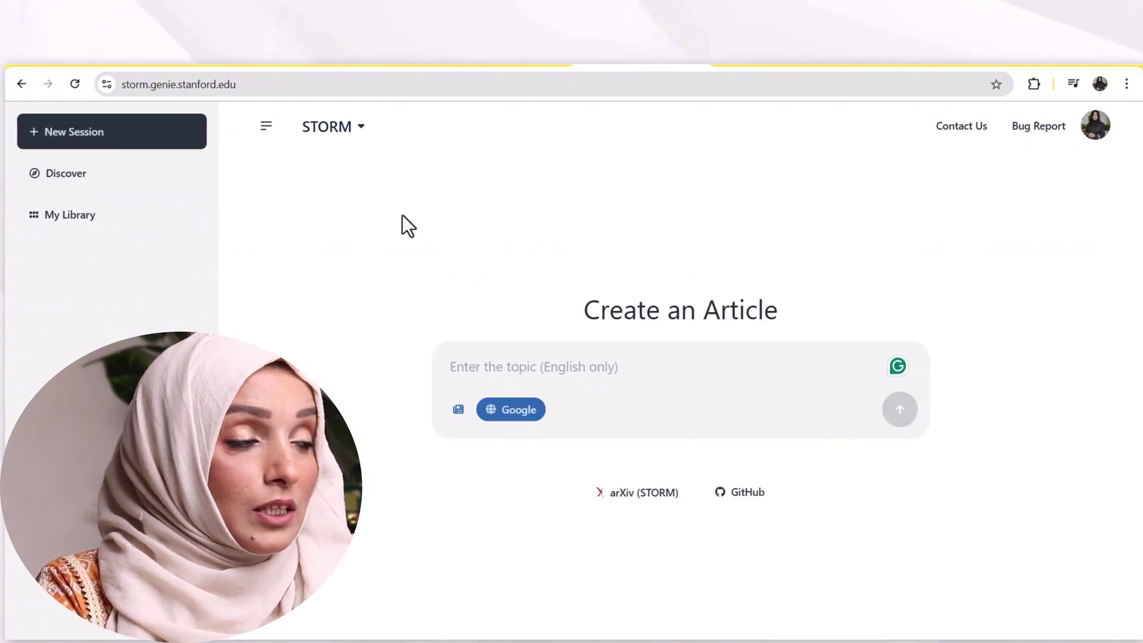
left_click(502, 267)
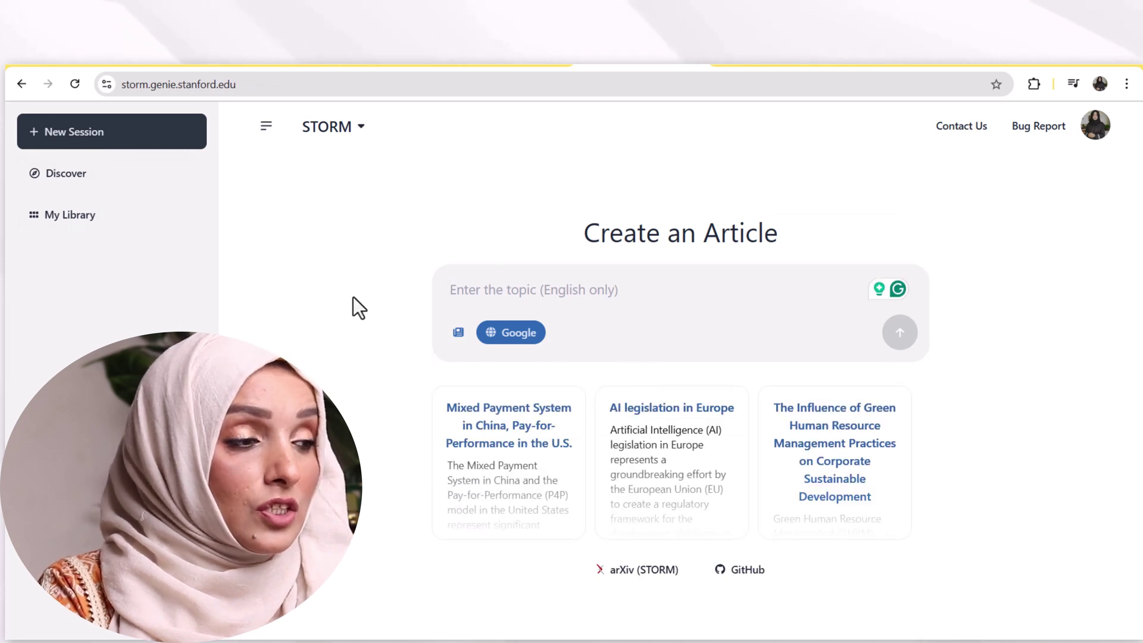
left_click(361, 133)
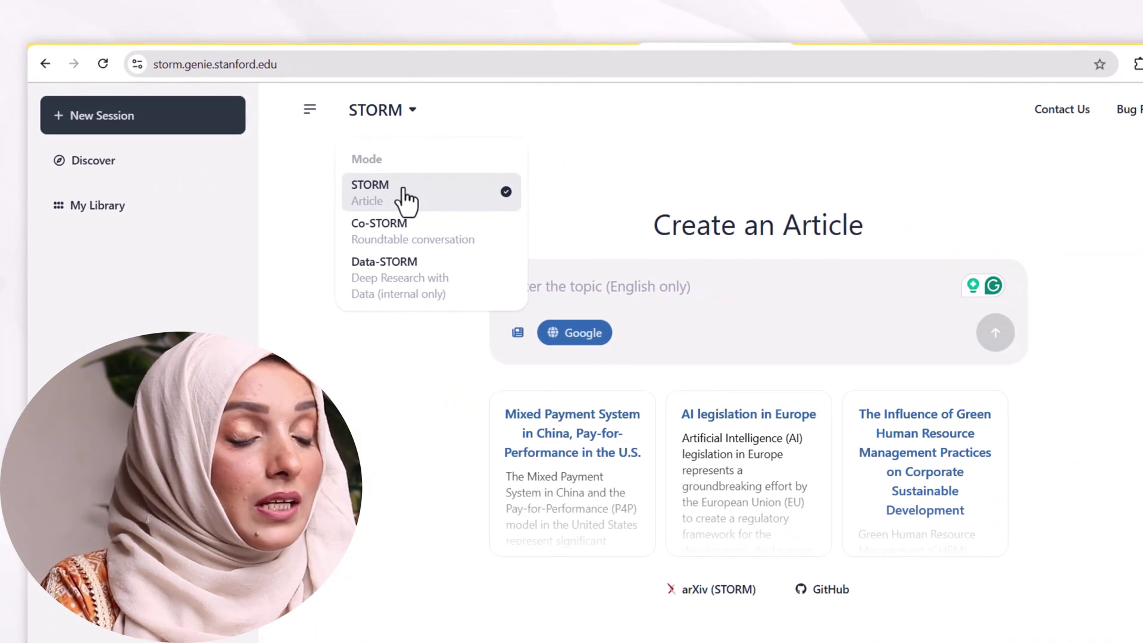
Keep STORM (Article) as the generation mode and close the Mode dropdown
left_click(427, 203)
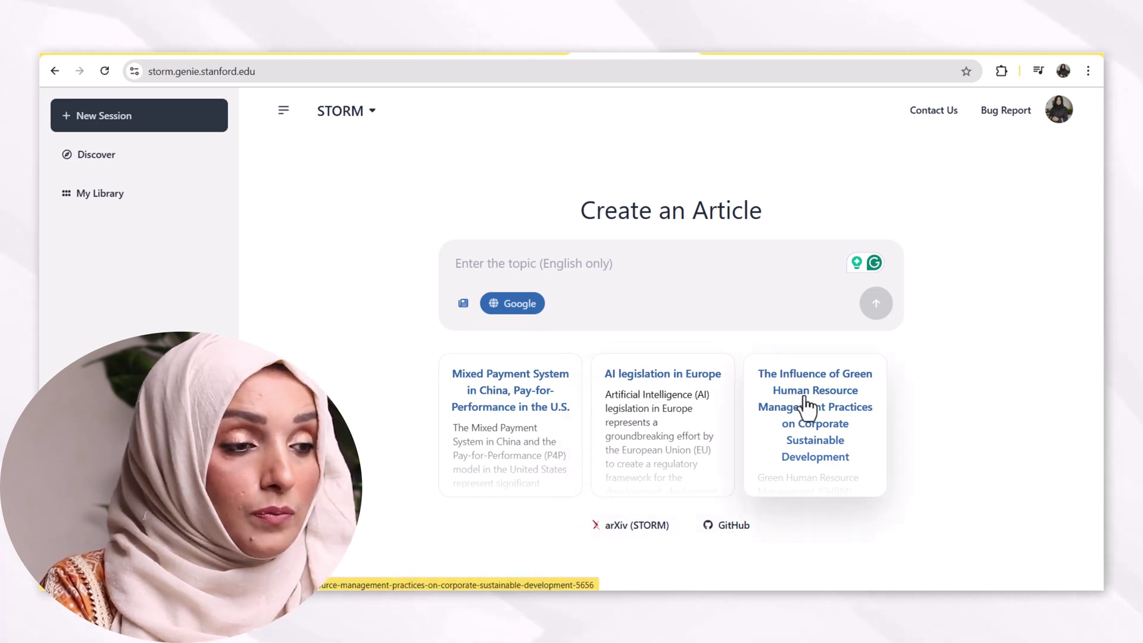
Open the Green HRM example article, skim it, and view its brainstorming process
left_click(809, 454)
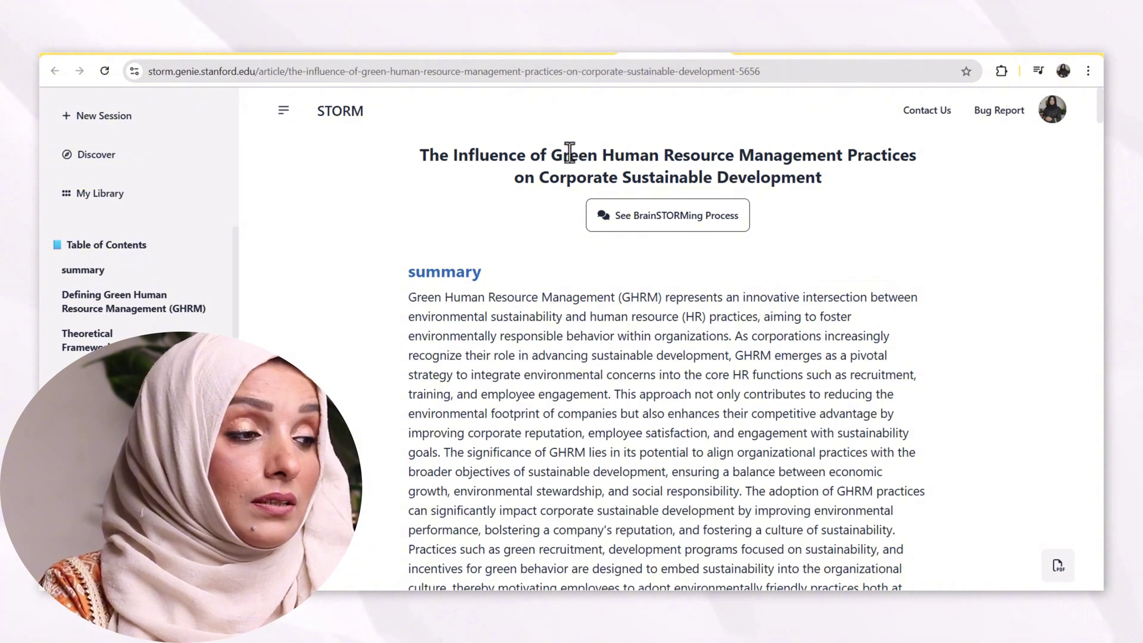
scroll(532, 222, "down", 15)
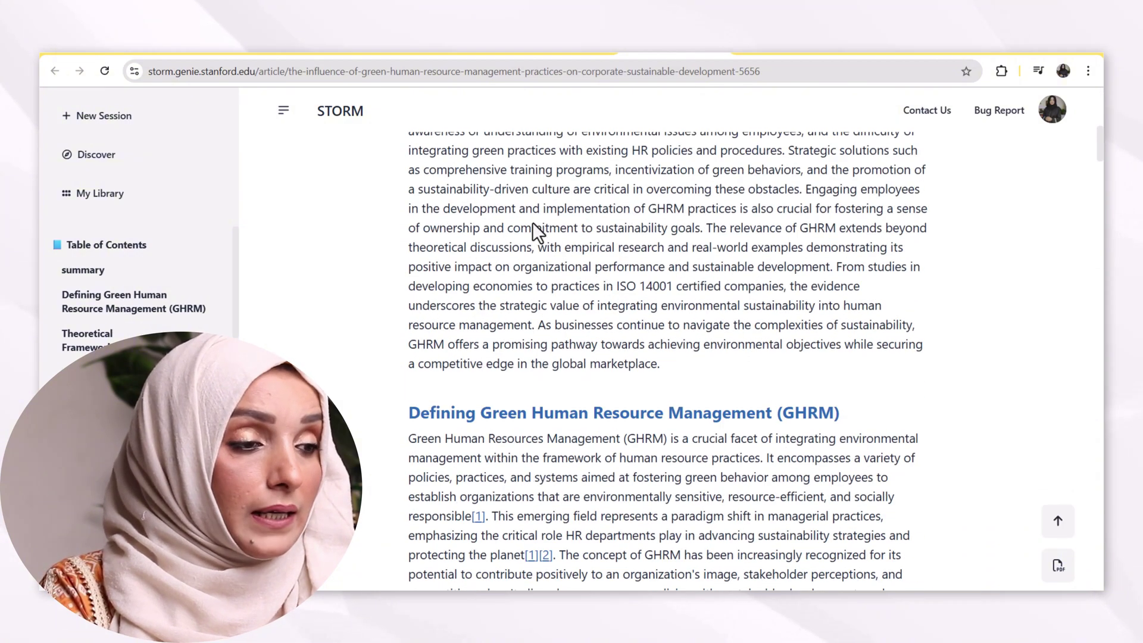
scroll(531, 223, "up", 15)
left_click(633, 221)
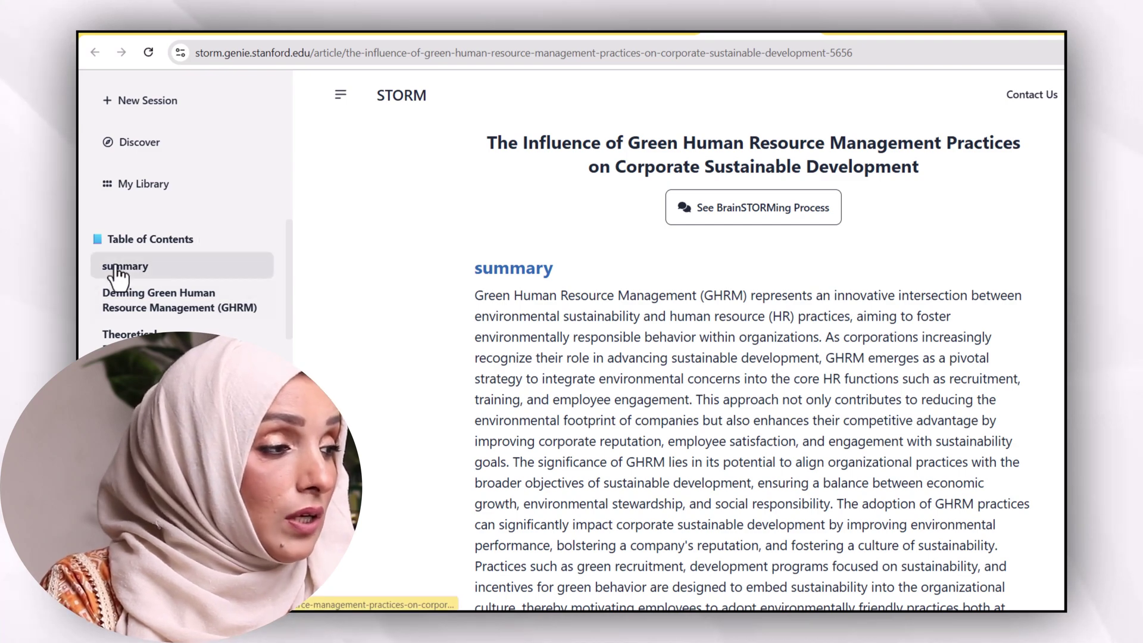
Scroll the Green HRM article and jump to the GHRM's Impact on Corporate Sustainable Development section
scroll(439, 333, "down", 10)
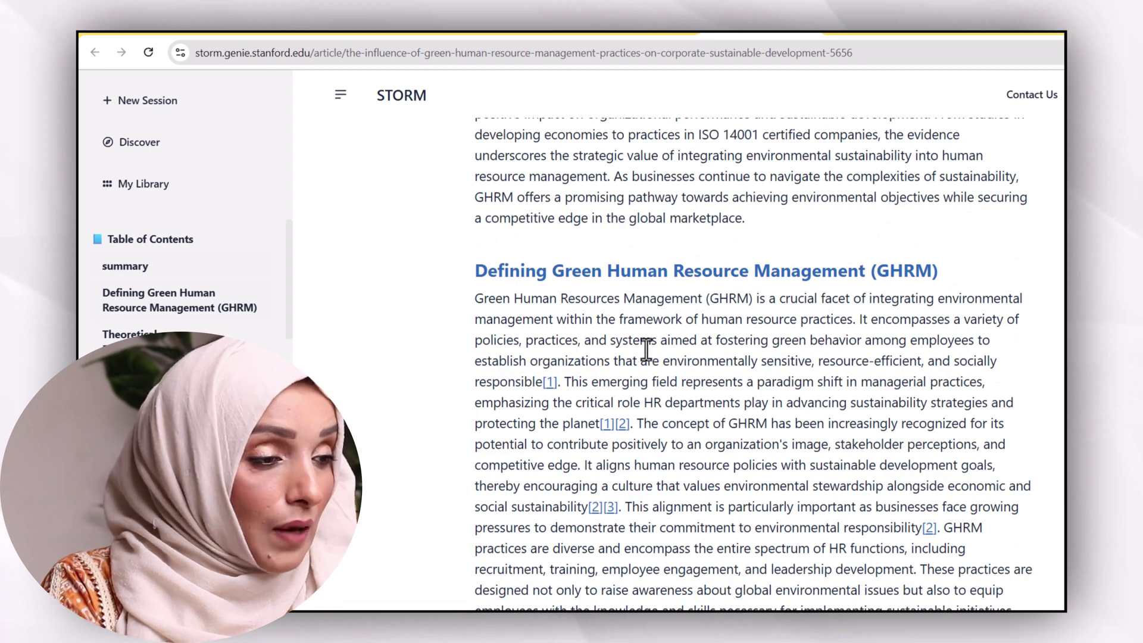
scroll(651, 344, "down", 4)
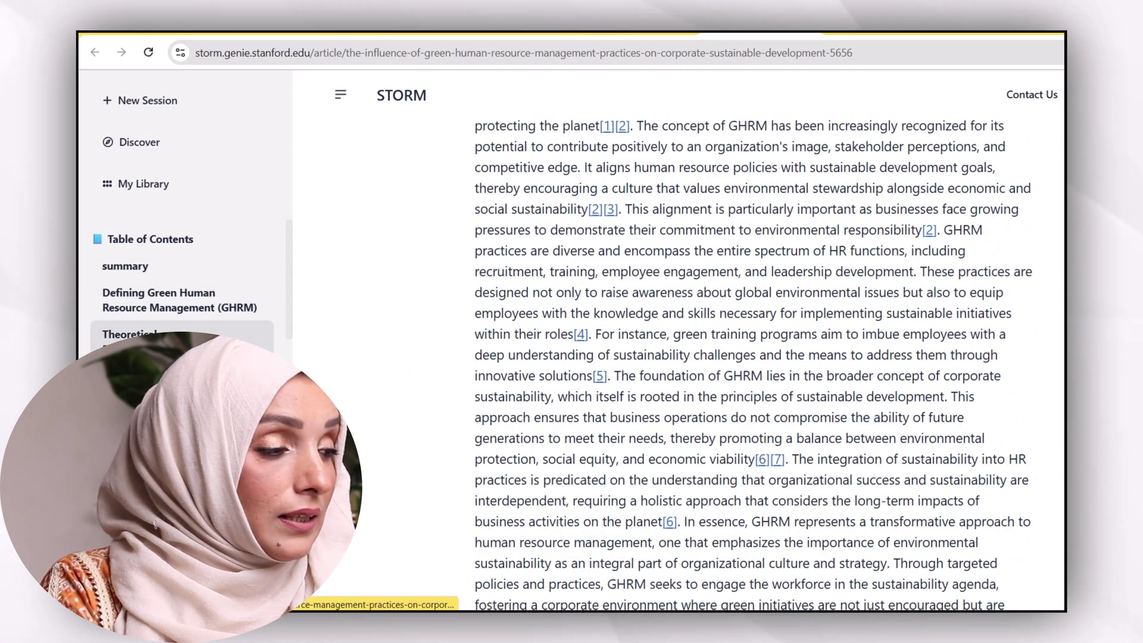
scroll(485, 352, "down", 10)
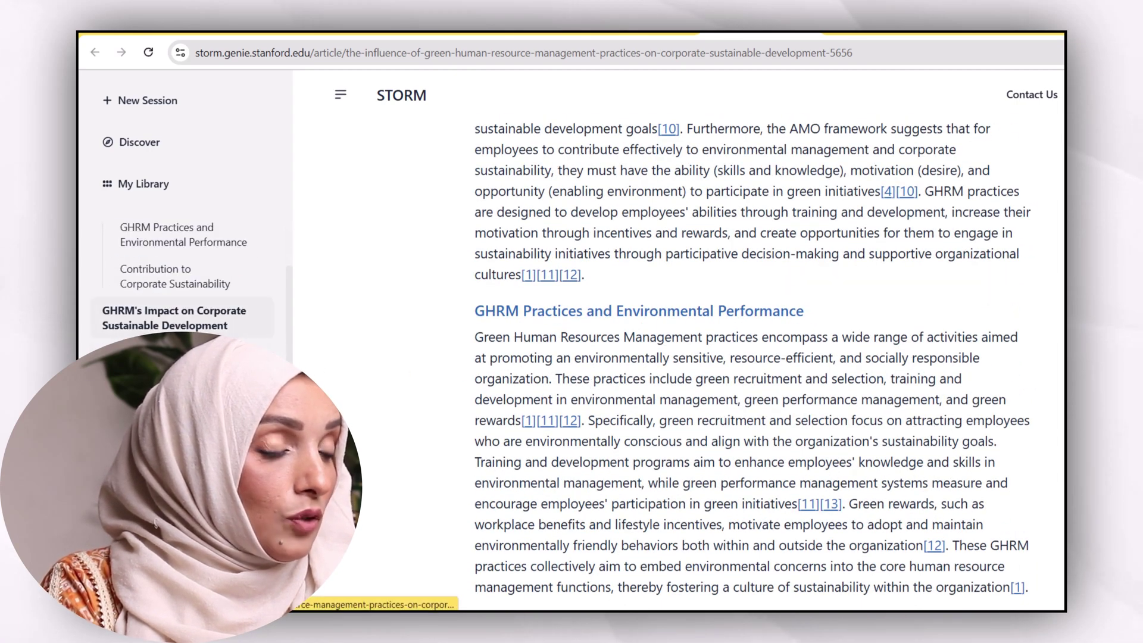
left_click(174, 318)
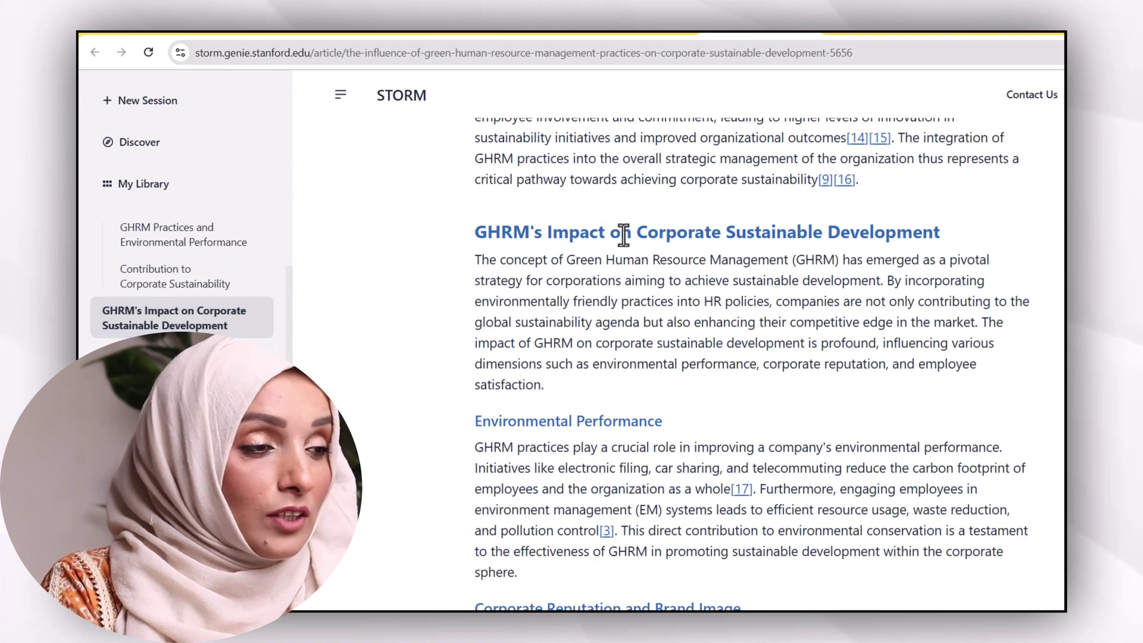
Read through that section and show the reference details for citation [12]
scroll(595, 430, "down", 5)
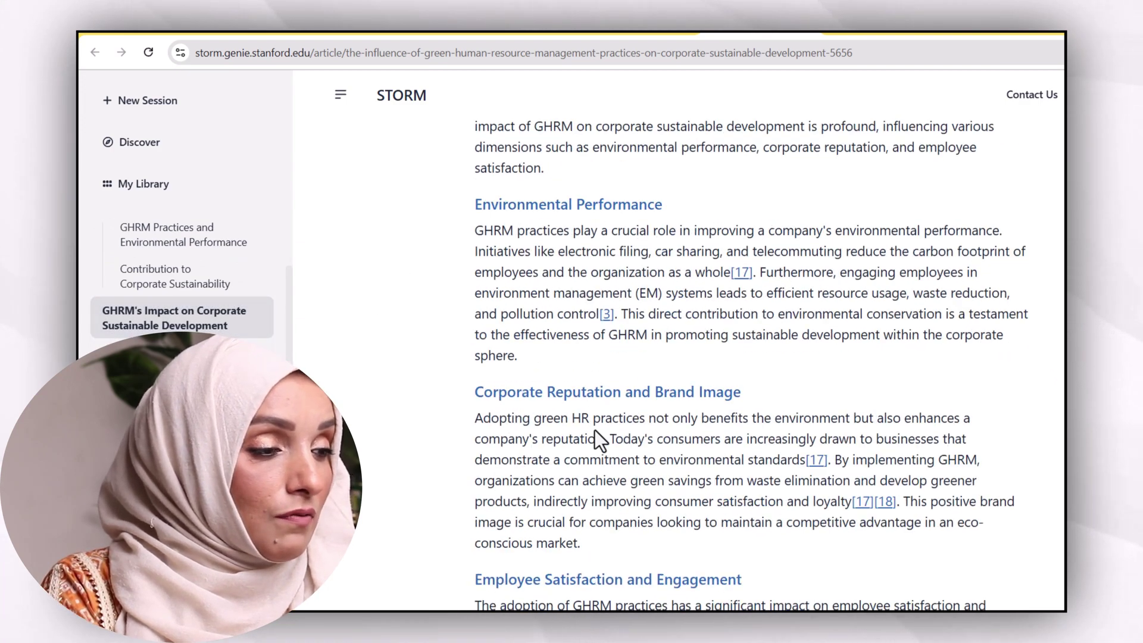
scroll(660, 353, "down", 10)
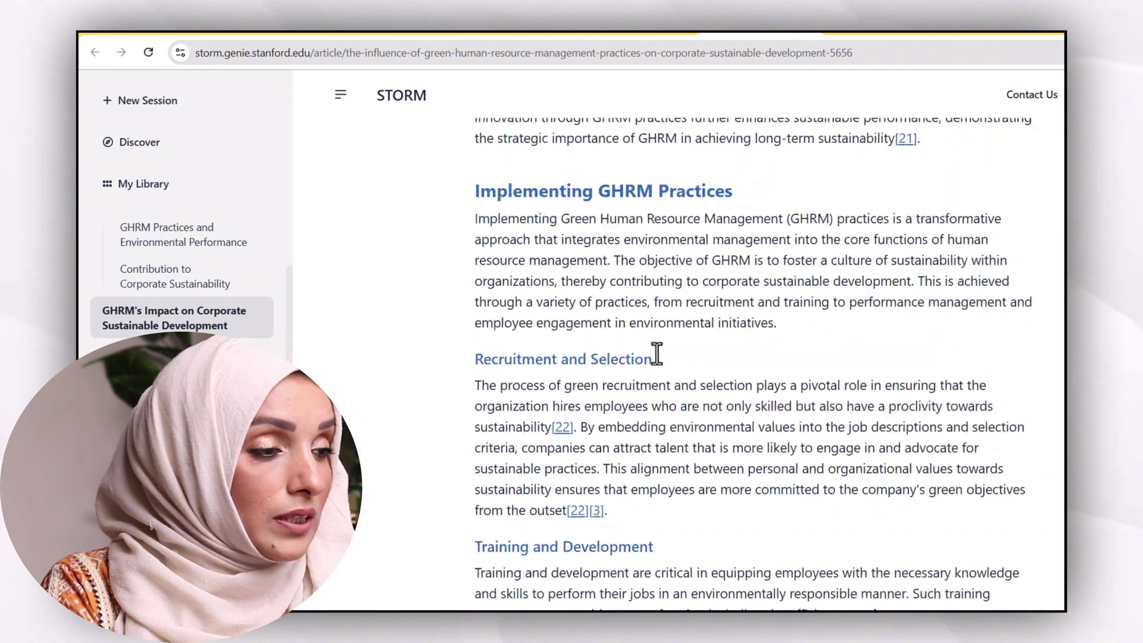
scroll(510, 351, "down", 20)
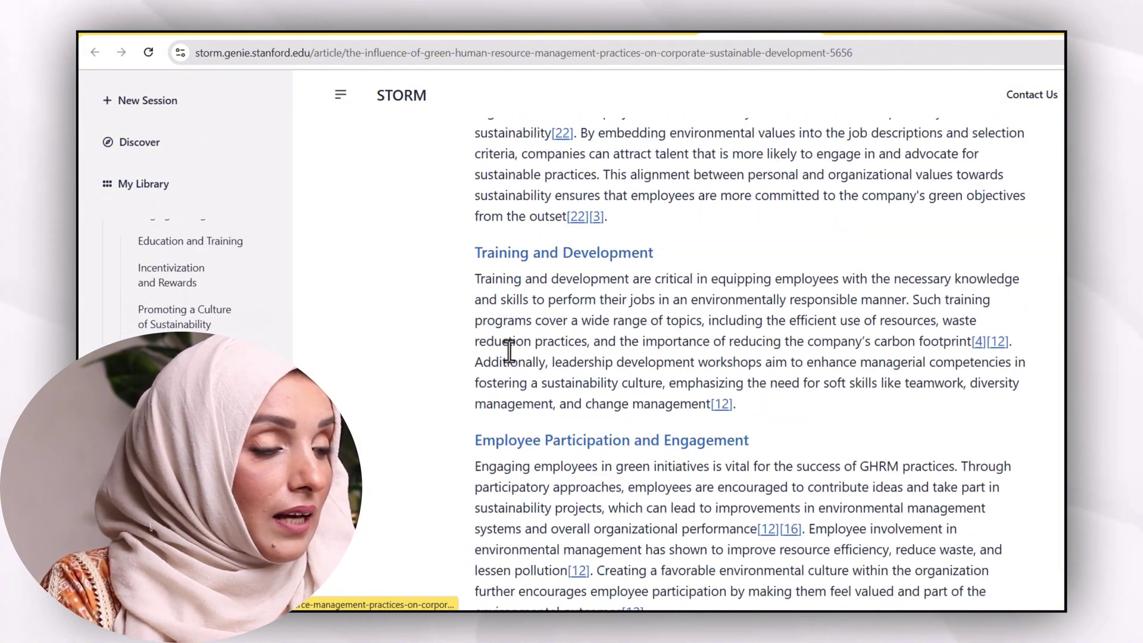
scroll(509, 351, "down", 20)
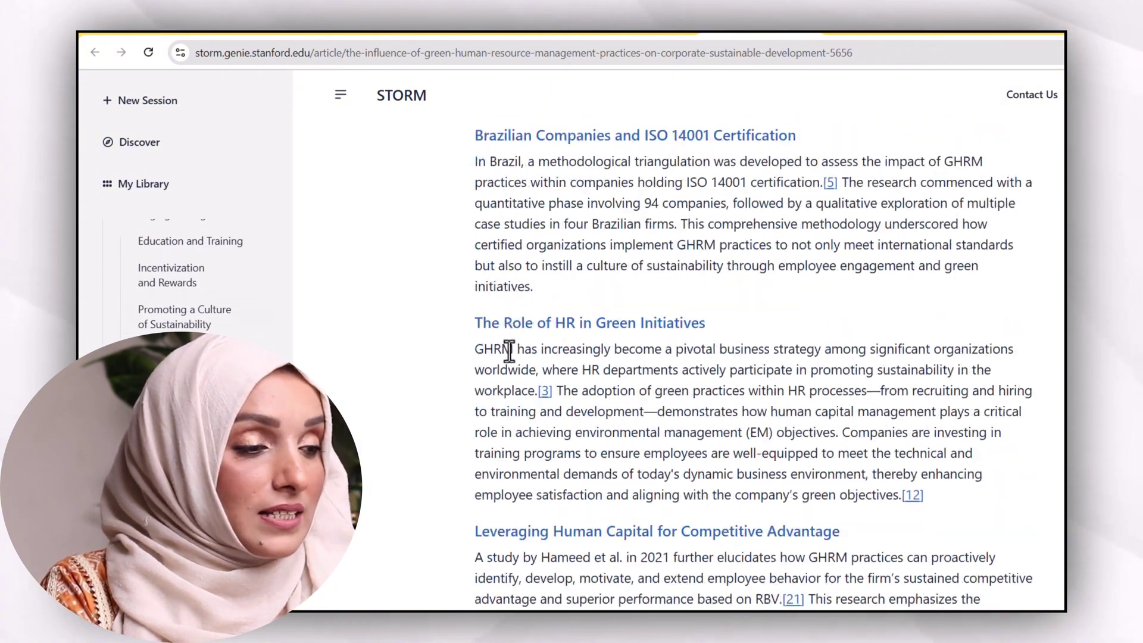
scroll(510, 351, "up", 20)
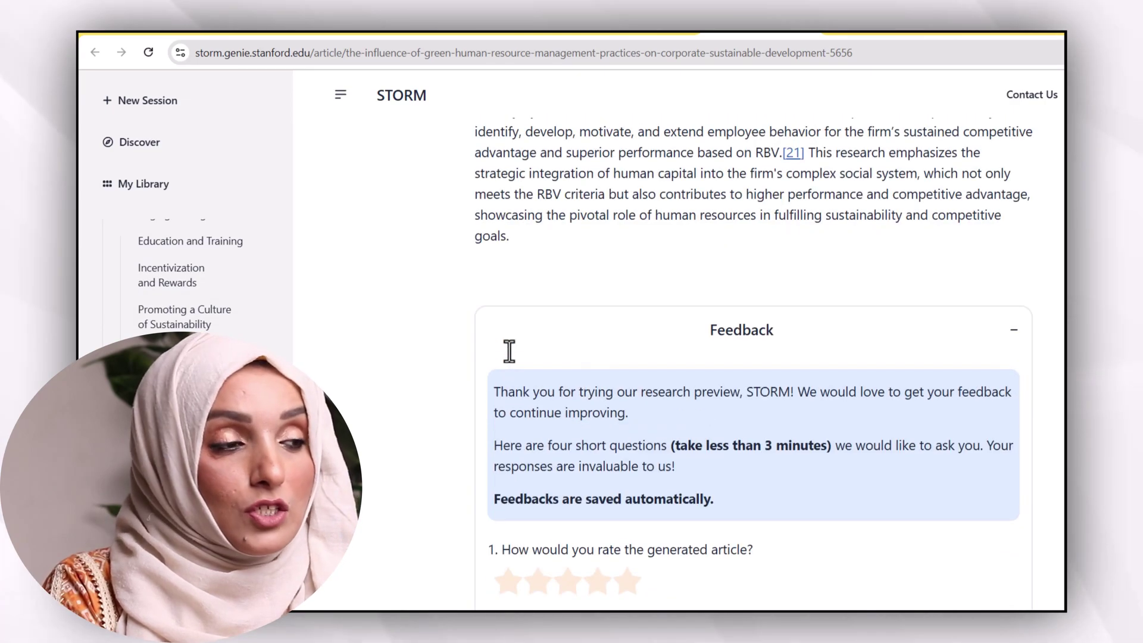
scroll(513, 351, "up", 8)
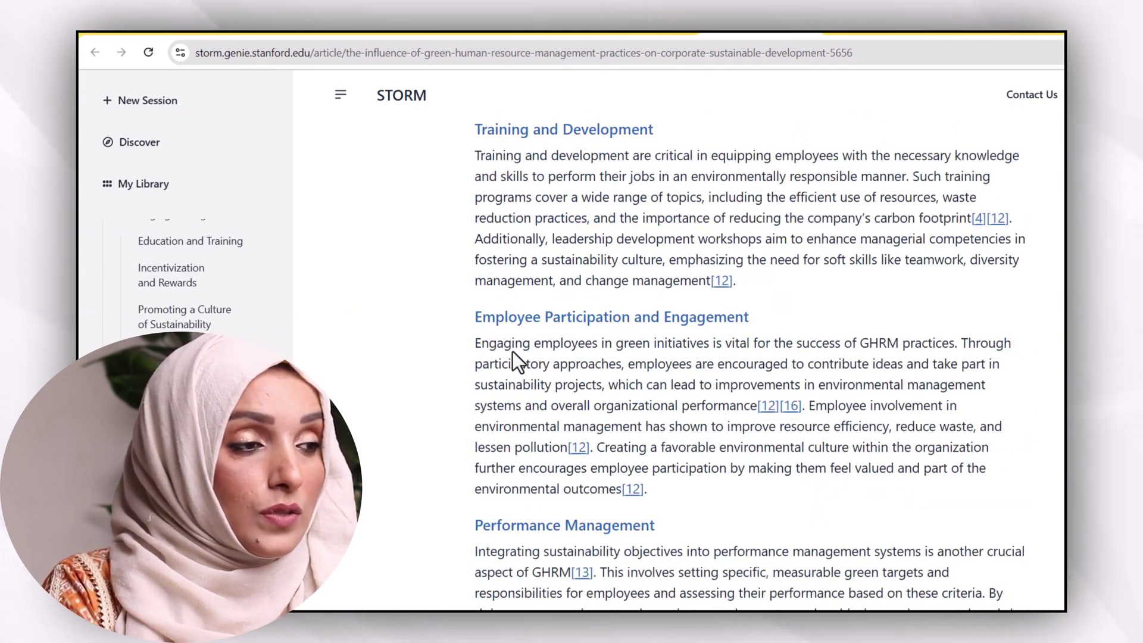
mouse_move(721, 359)
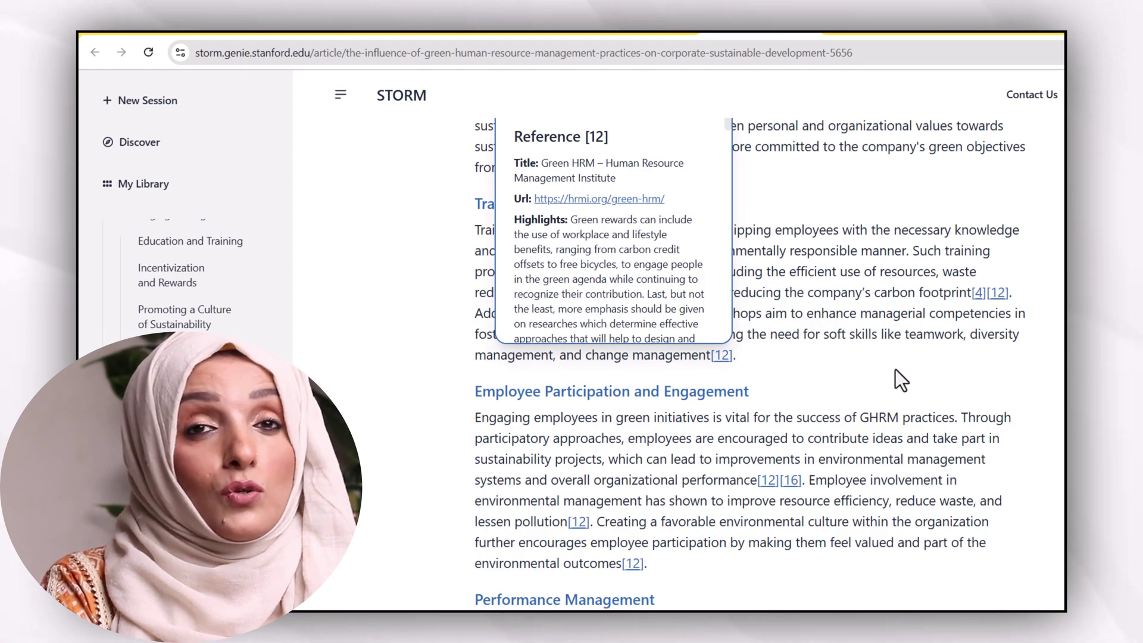
scroll(895, 370, "up", 20)
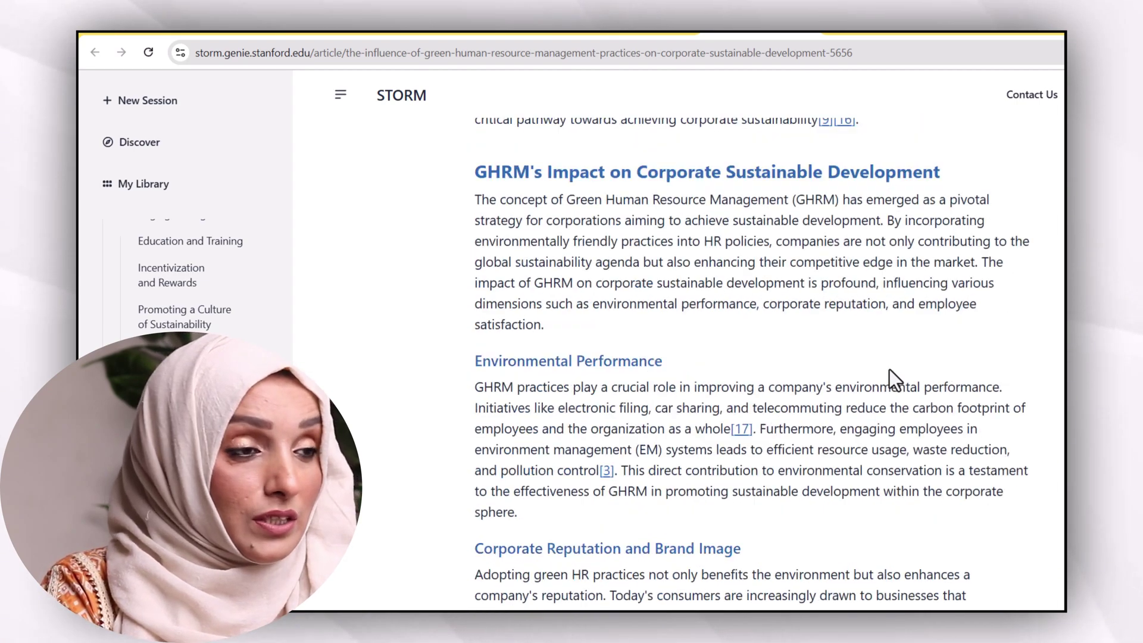
scroll(890, 369, "up", 5)
Enter the 2500-word literature-review prompt on imidazole-based ionic liquids, fix its grammar, and start generating
left_click(191, 113)
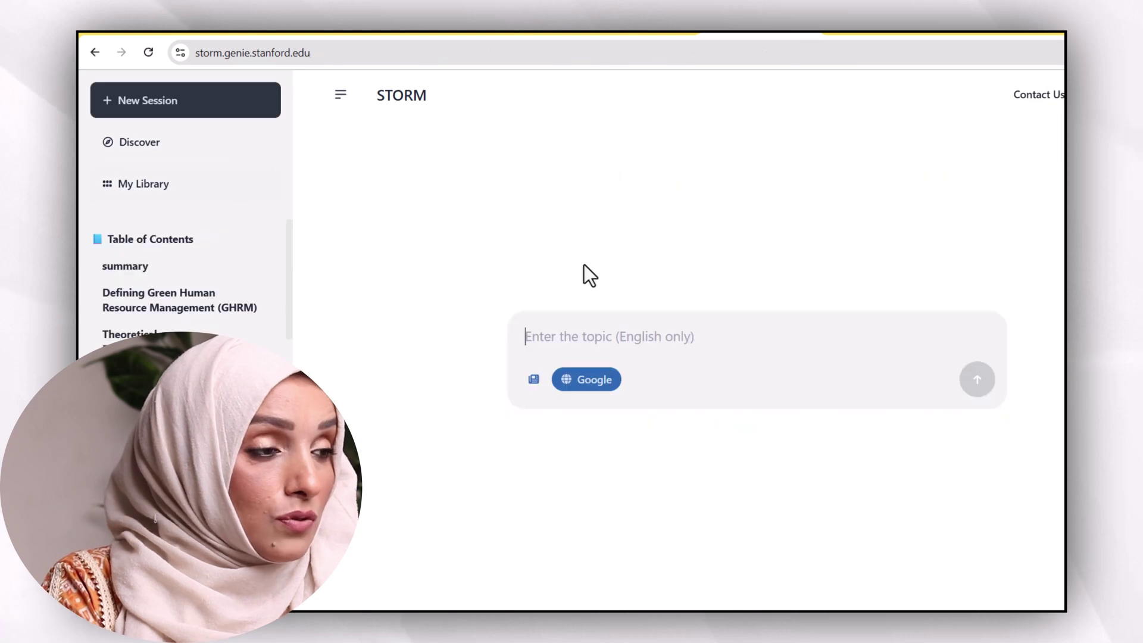
type("Wrie")
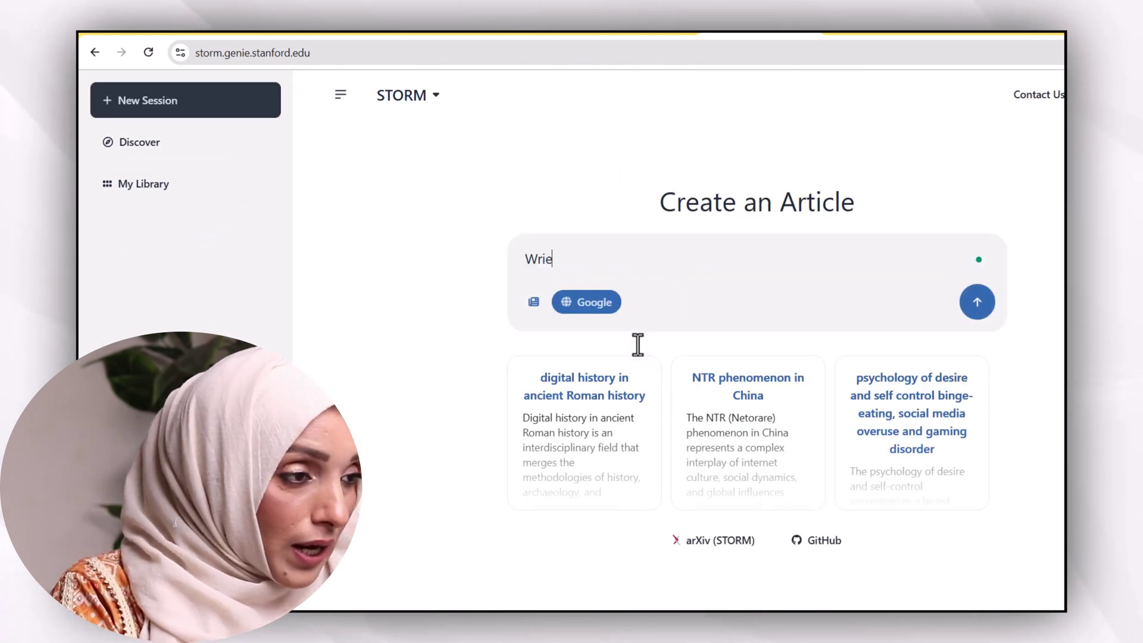
type("rite")
key("BackSpace")
key("ctrl+a")
type("Write literature review of 2500 words about the applications of Imidazole-based ionic liquids as catalysts in organic chemistry")
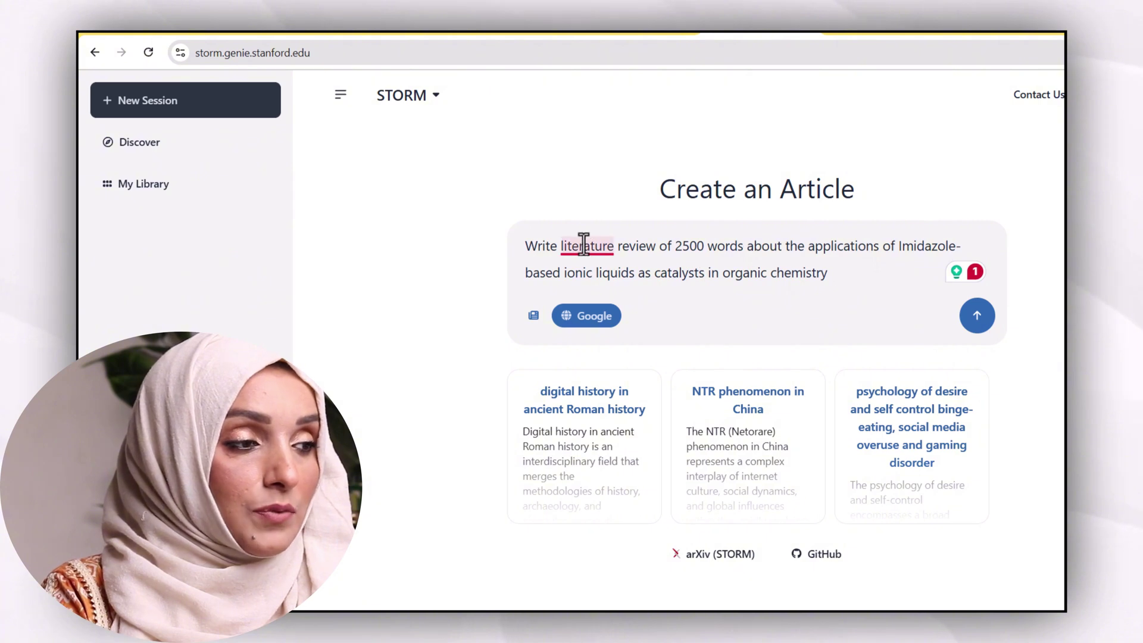
mouse_move(583, 245)
left_click(588, 288)
left_click(976, 315)
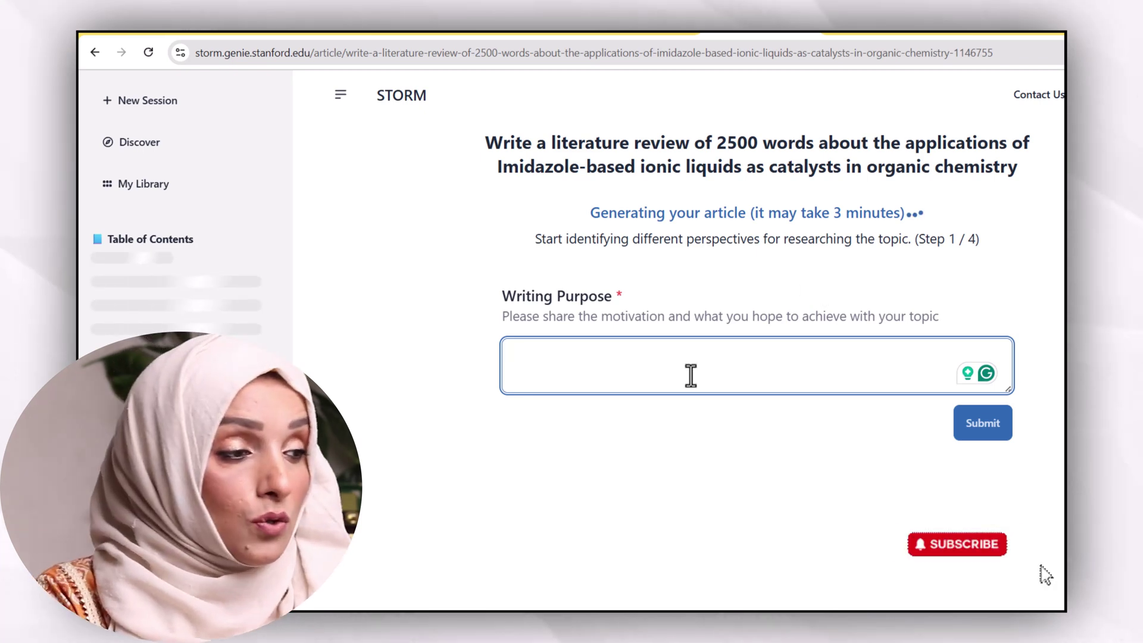
Submit 'Academic for my phd Thesis' as the article's writing purpose
type("To")
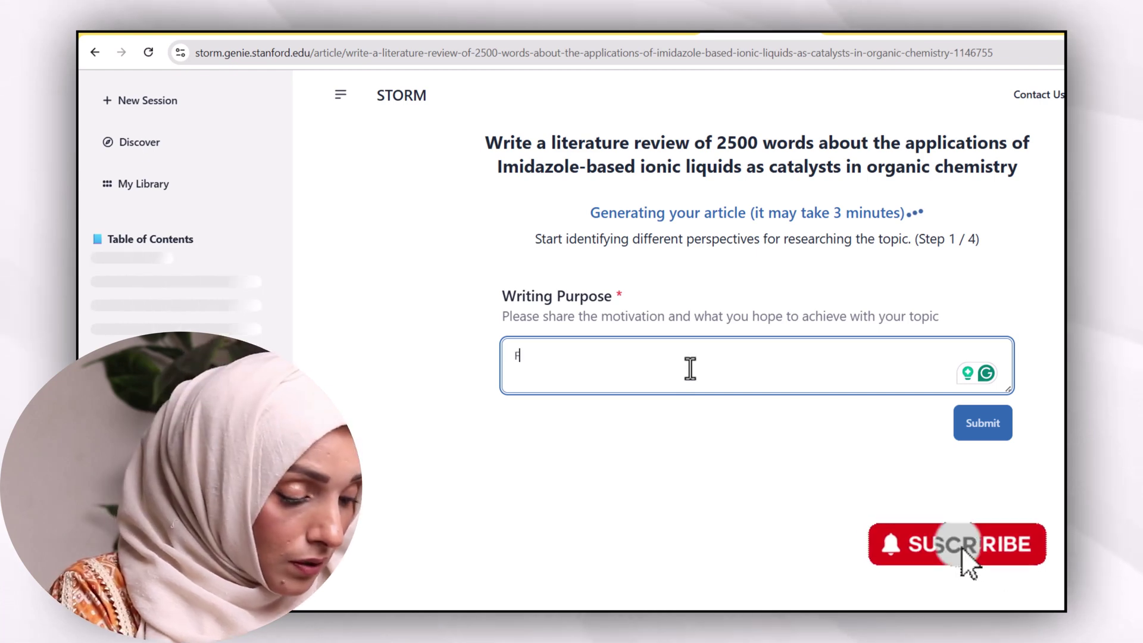
key("BackSpace")
key("BackSpace")
type("Academic for my phd")
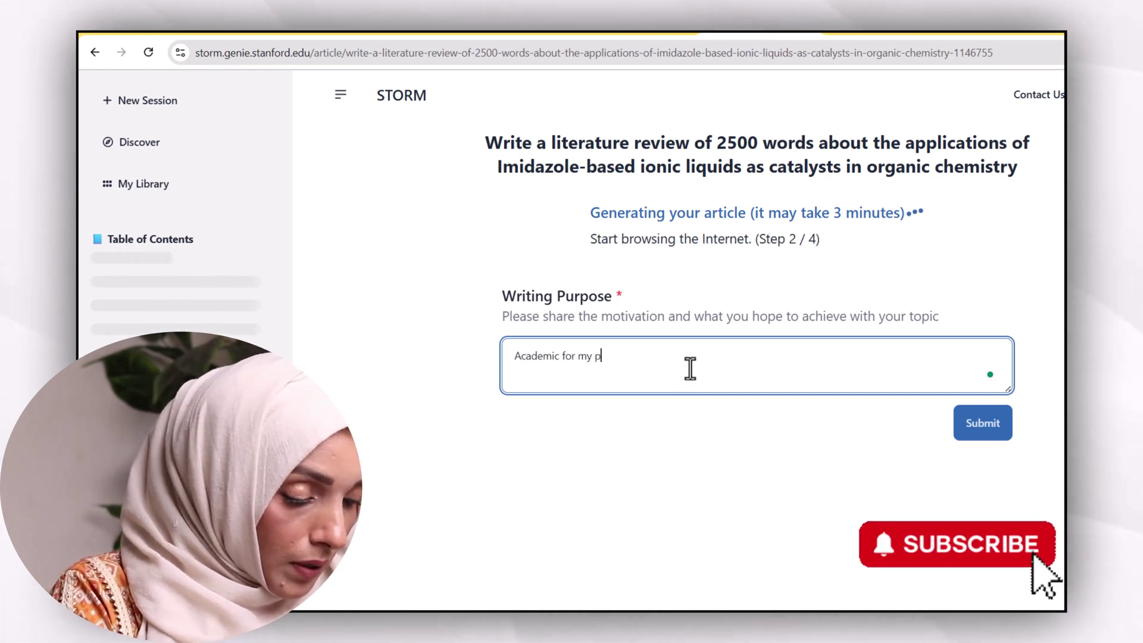
type("sis")
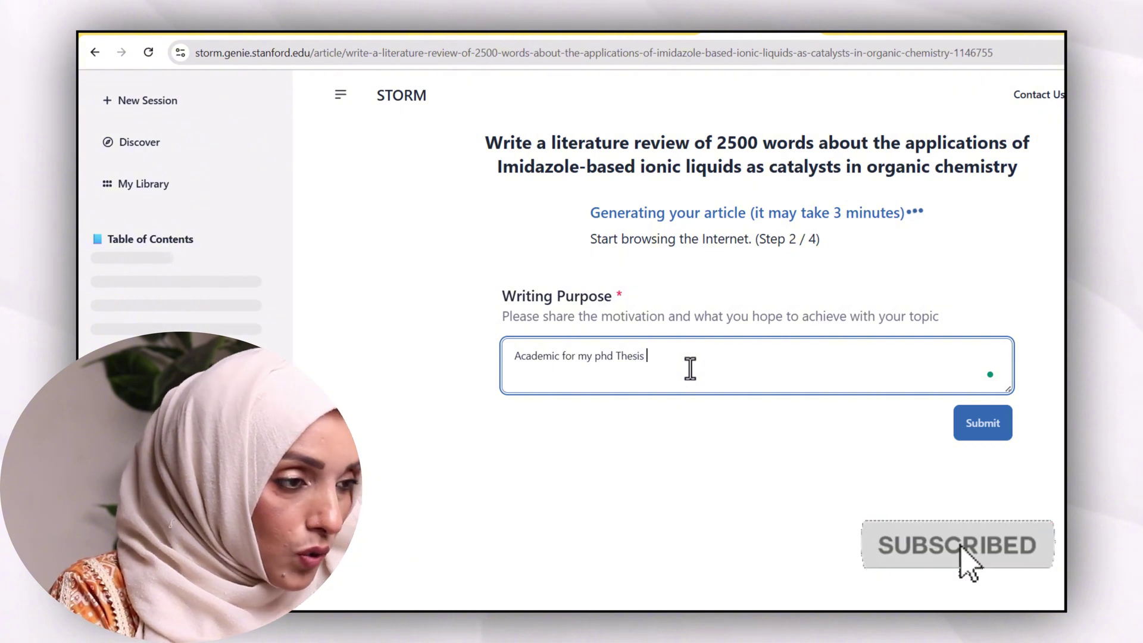
left_click(981, 424)
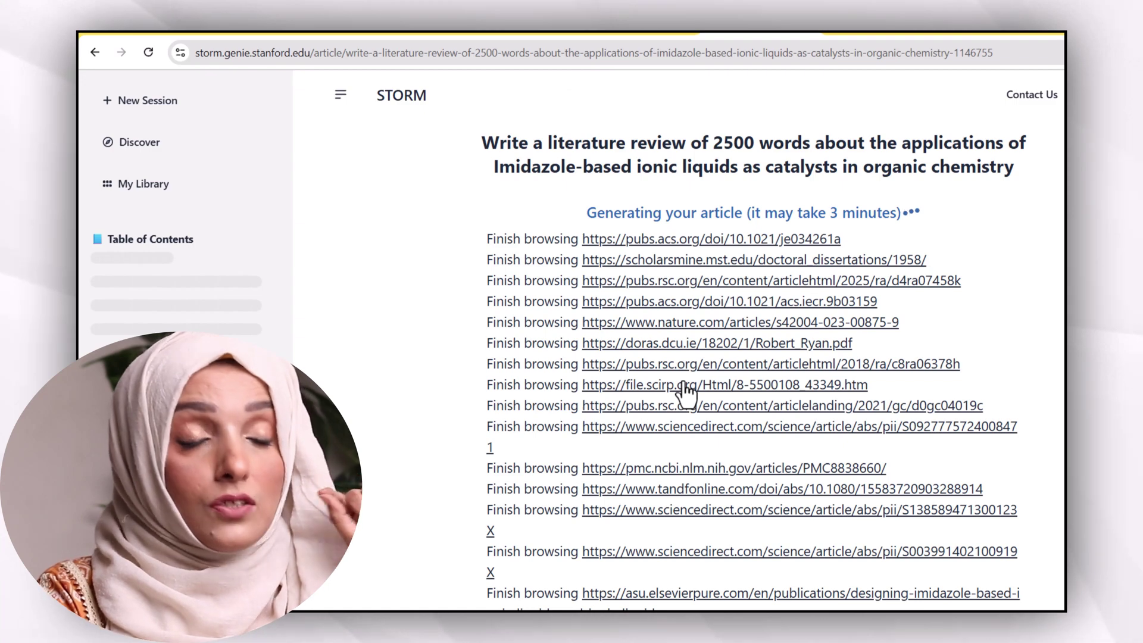
Watch the browsed source URLs until STORM begins drafting at step 4 of 4
scroll(688, 393, "down", 10)
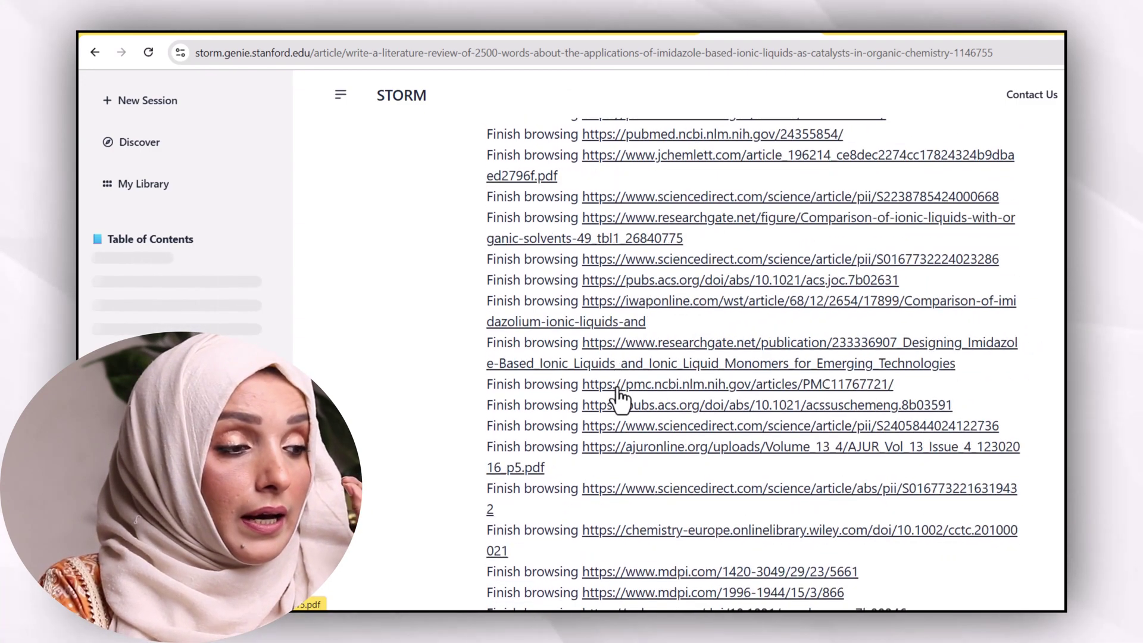
scroll(616, 399, "down", 7)
scroll(714, 256, "up", 20)
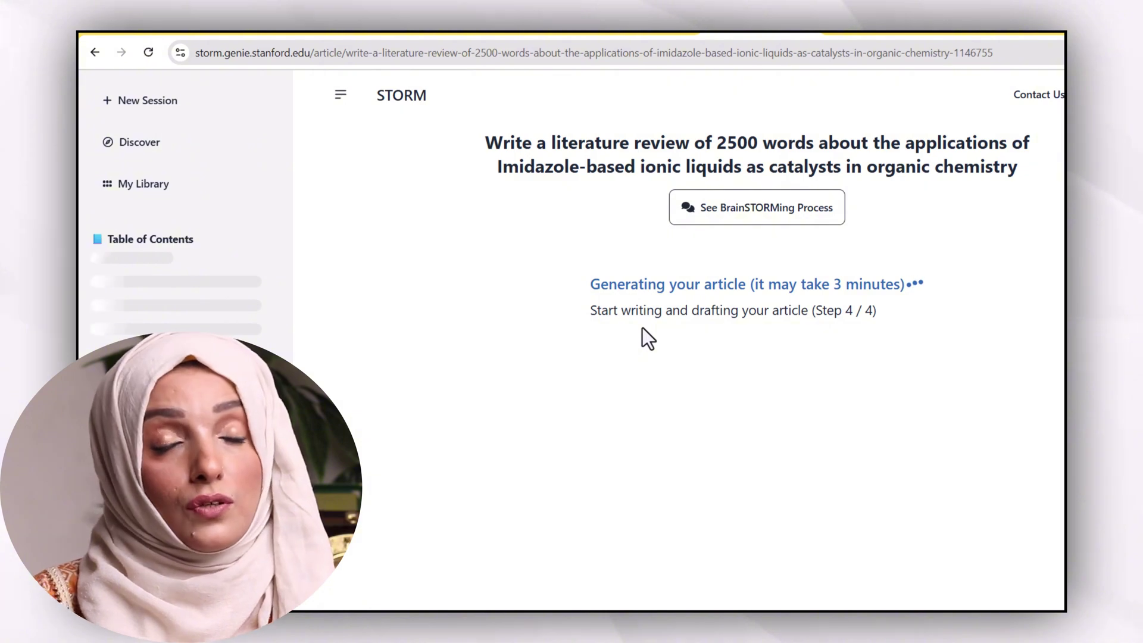
Compare the Environmental Scientist, Industrial Chemist and Chemistry Researcher conversations in the brainstorming process
left_click(756, 228)
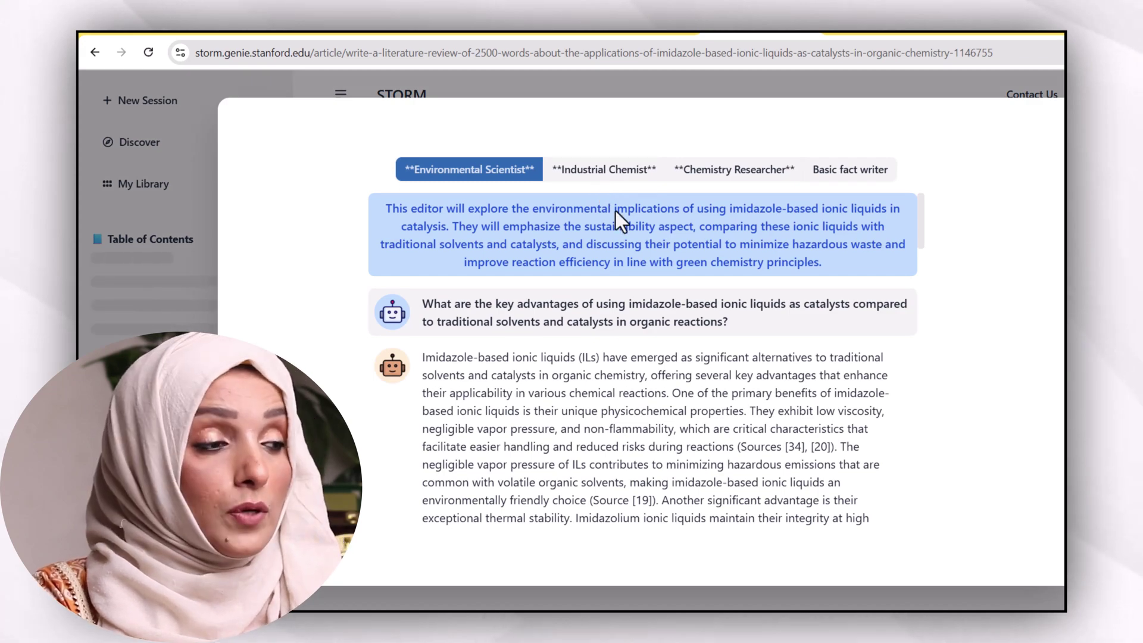
scroll(644, 412, "down", 5)
scroll(645, 412, "up", 5)
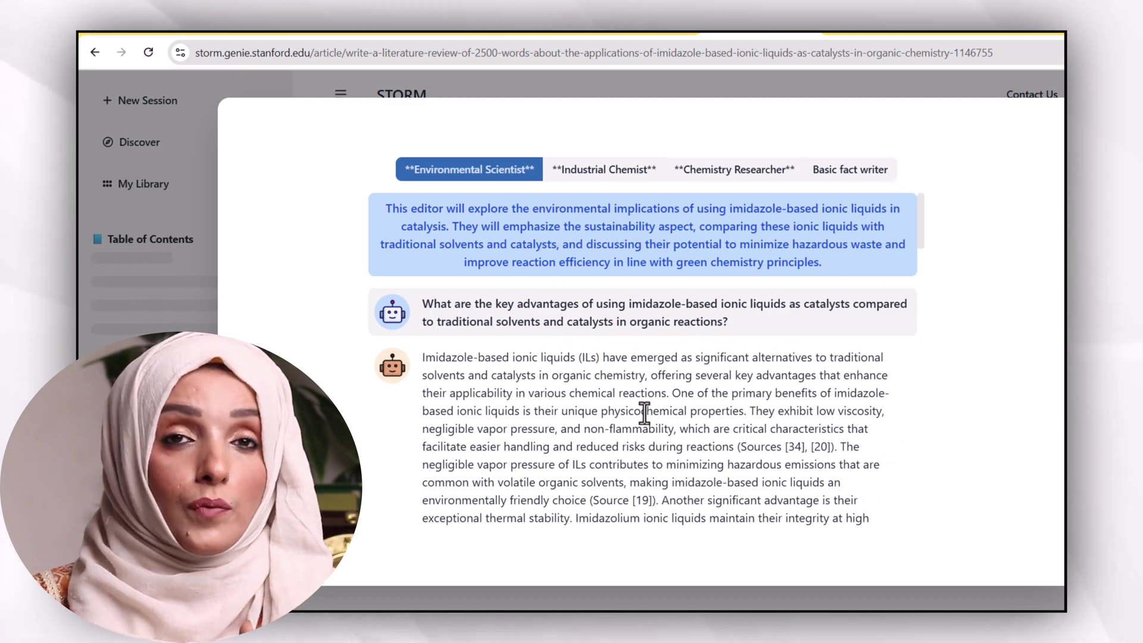
left_click(621, 172)
left_click(768, 176)
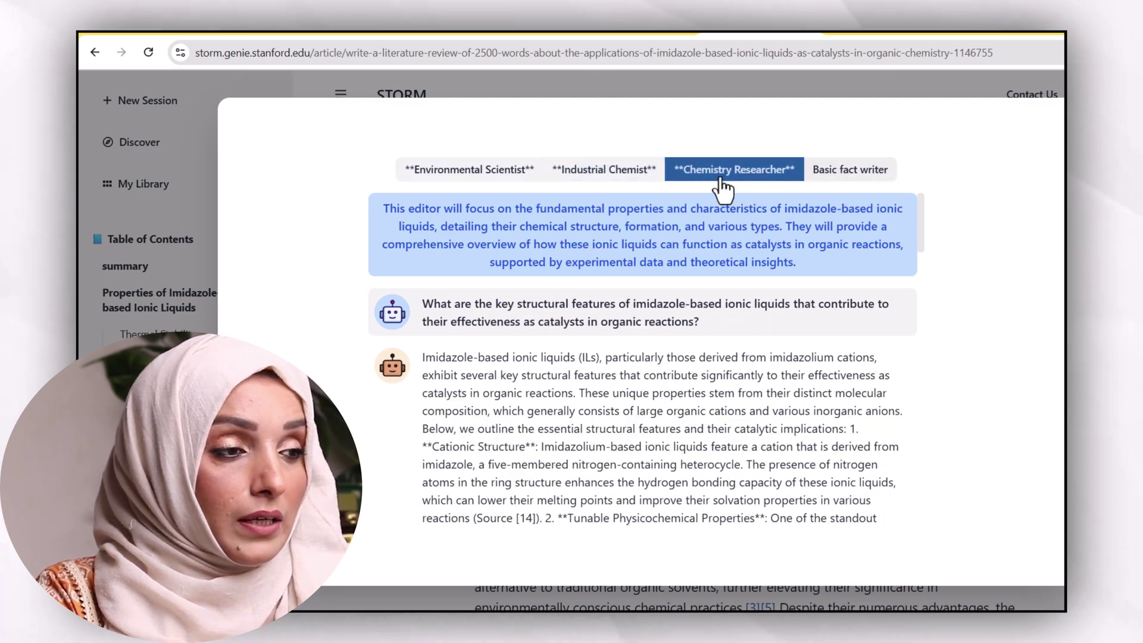
scroll(823, 320, "down", 2)
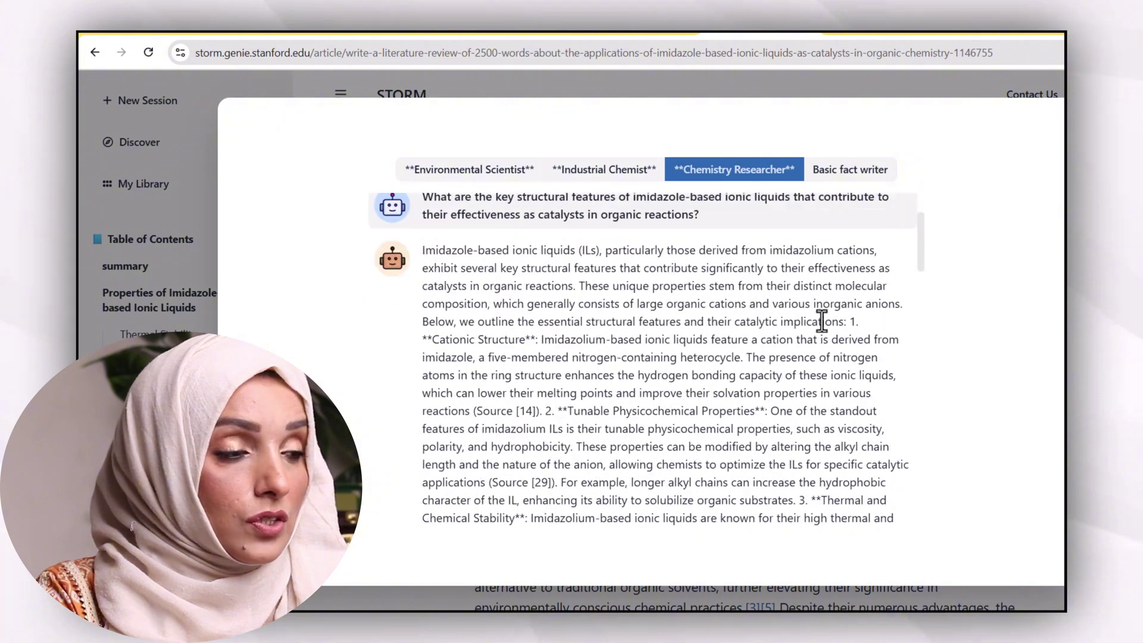
scroll(438, 221, "up", 2)
scroll(939, 309, "down", 5)
Close the brainstorming view and scroll the review down to Future Directions, showing reference [23]
key("Escape")
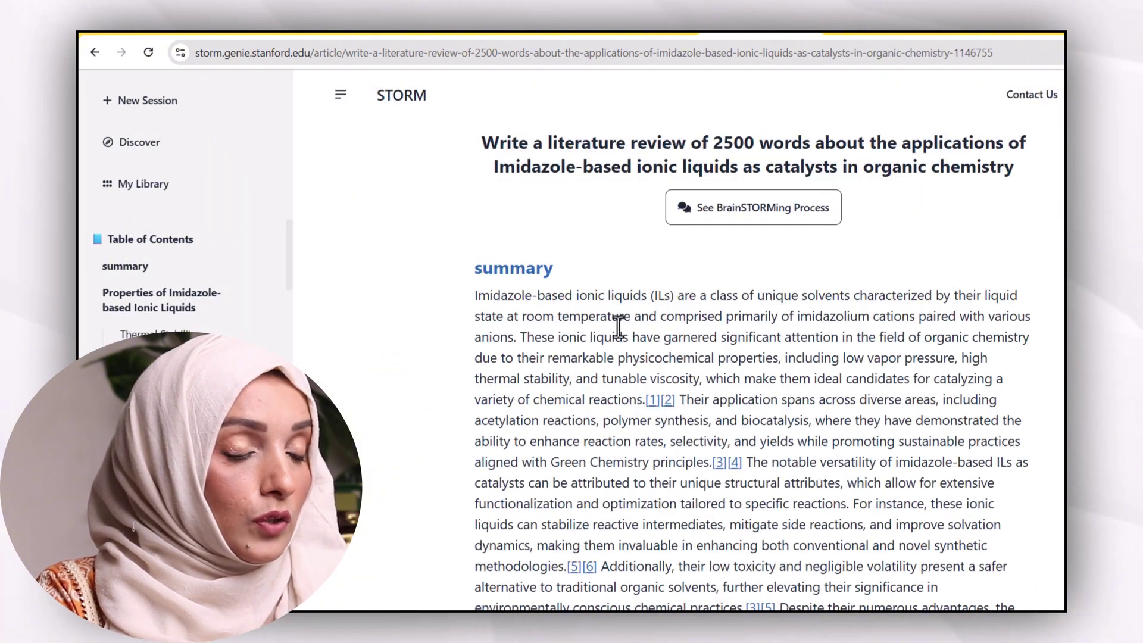
scroll(575, 327, "down", 3)
scroll(637, 307, "up", 3)
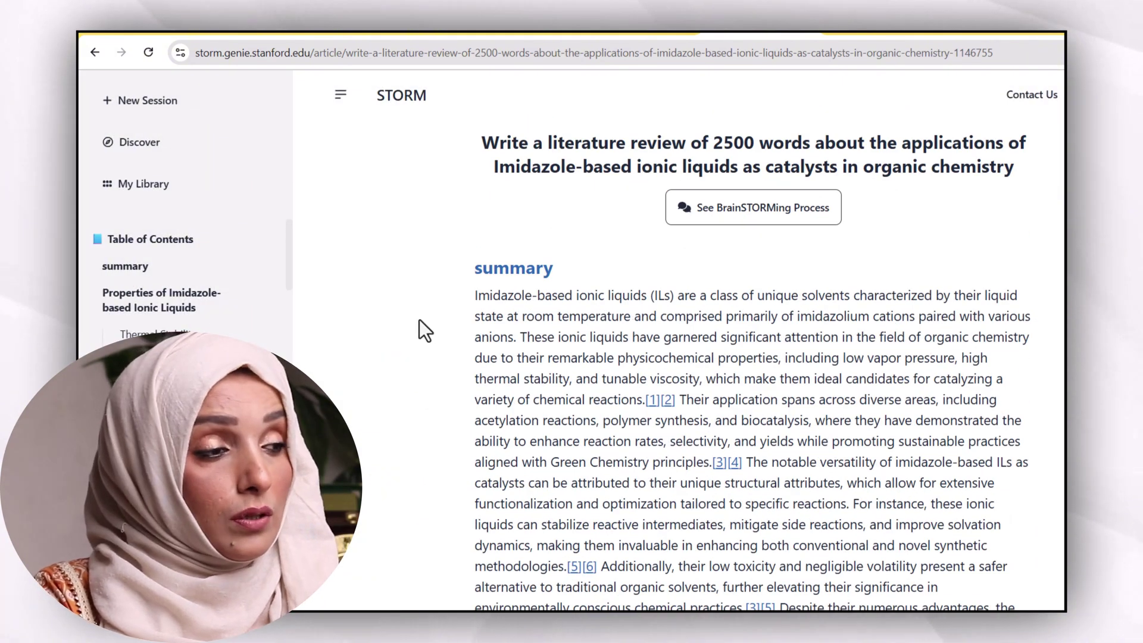
scroll(522, 295, "down", 7)
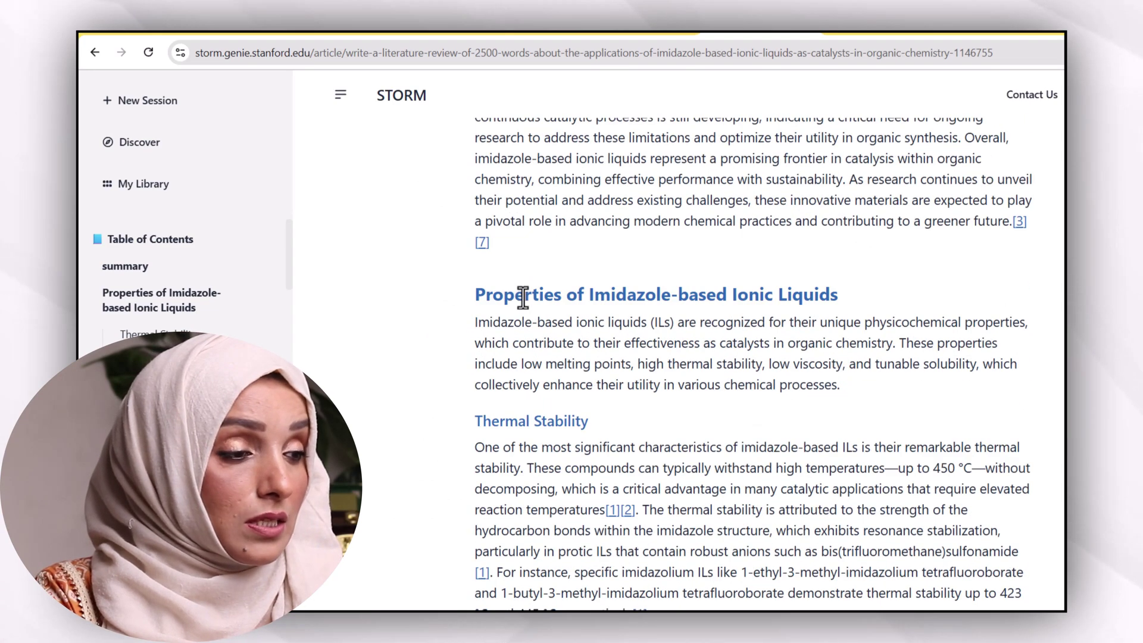
scroll(660, 345, "down", 5)
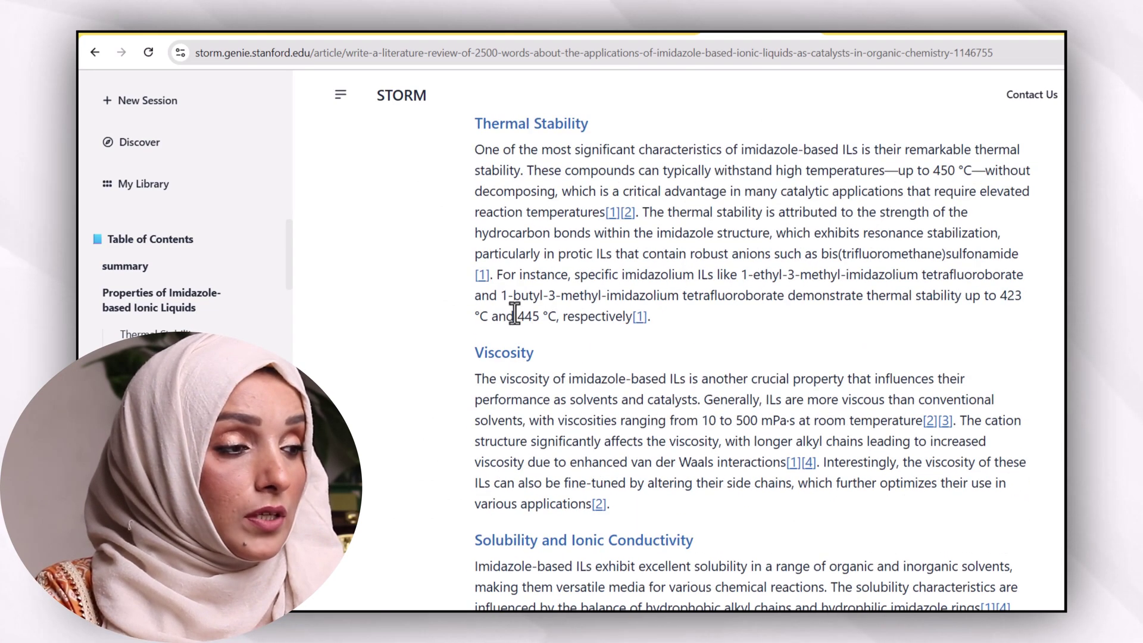
scroll(544, 309, "down", 2)
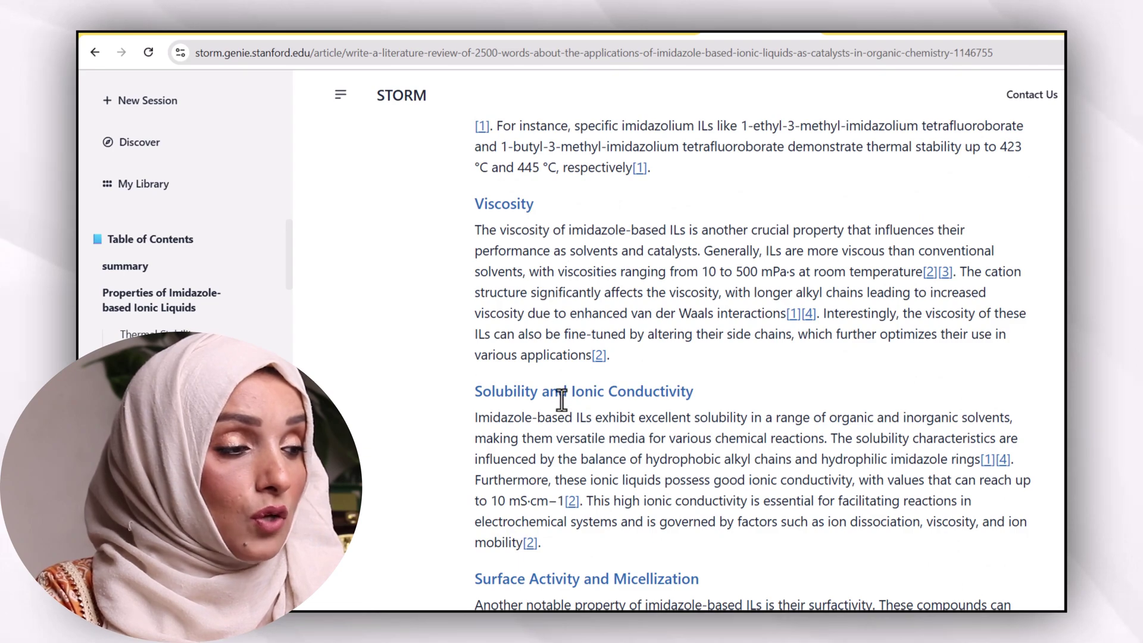
scroll(560, 399, "down", 5)
scroll(563, 375, "up", 4)
scroll(551, 361, "down", 5)
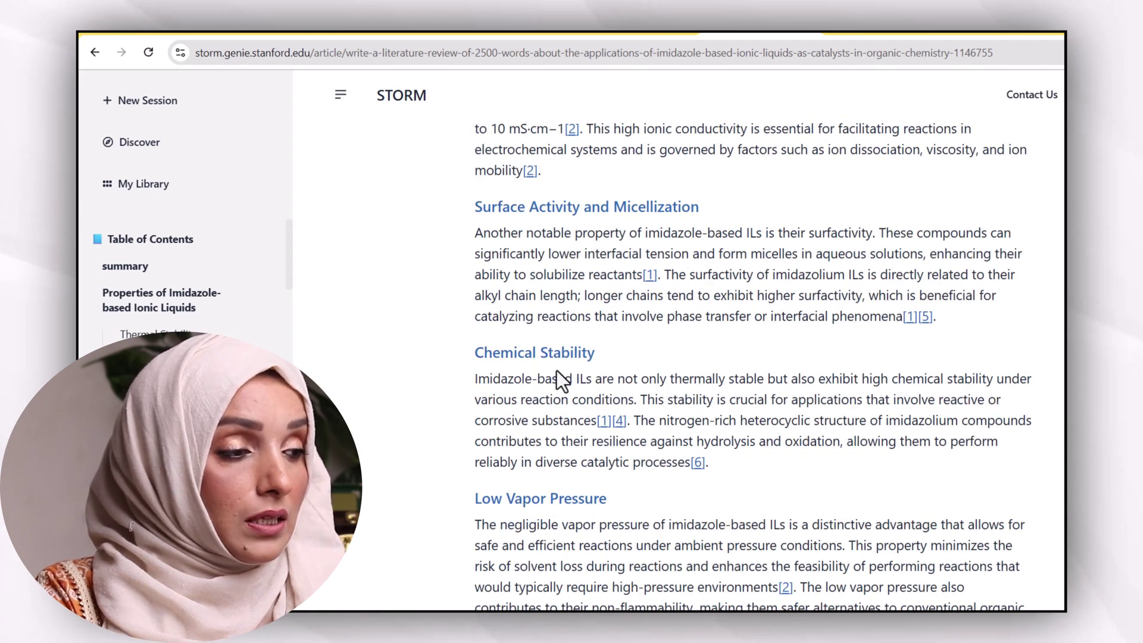
scroll(553, 369, "down", 14)
scroll(536, 267, "up", 4)
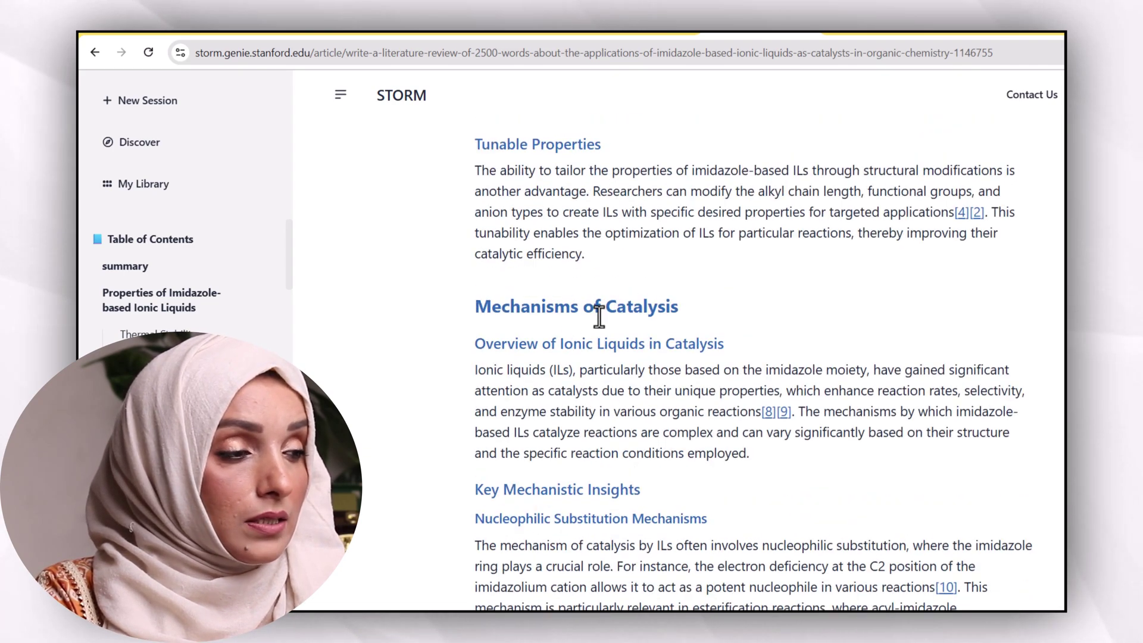
scroll(599, 318, "down", 20)
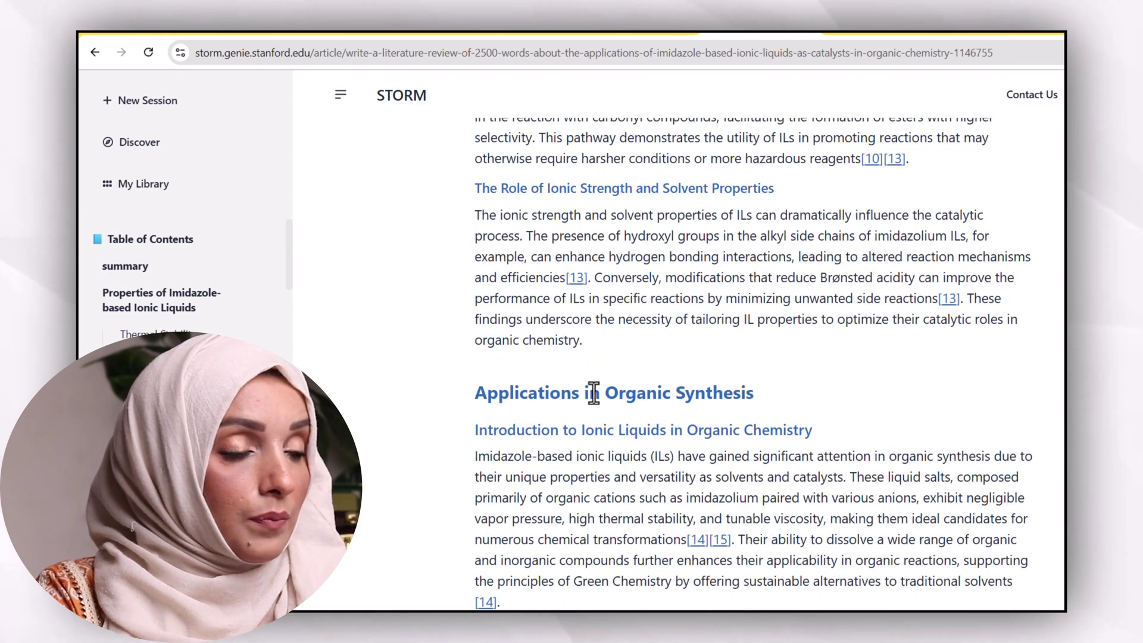
scroll(594, 393, "down", 20)
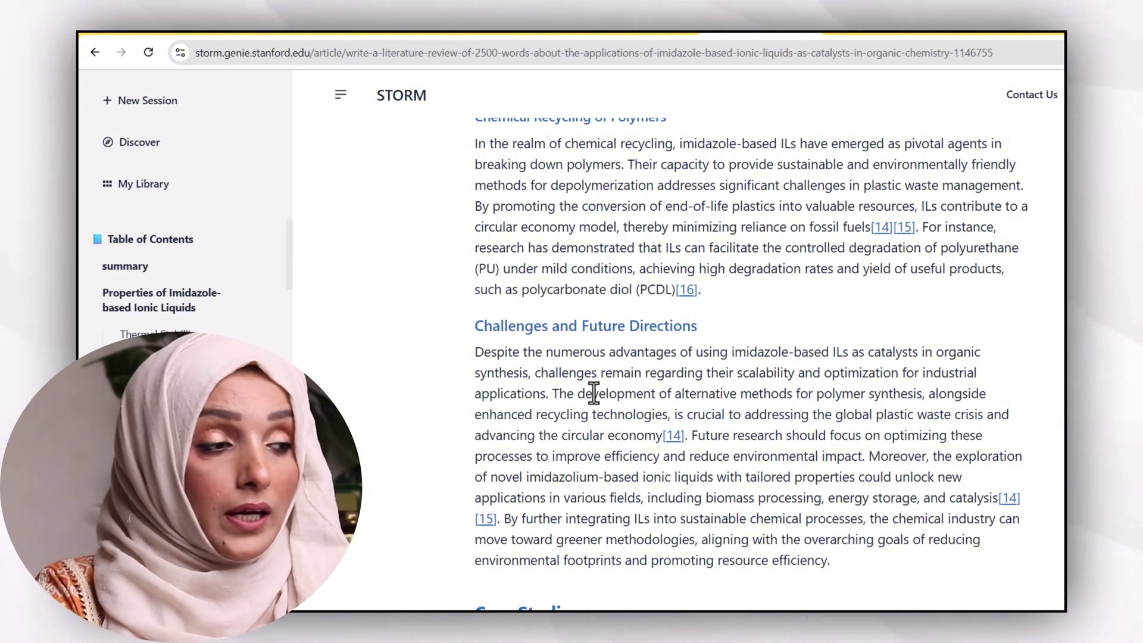
scroll(594, 393, "down", 11)
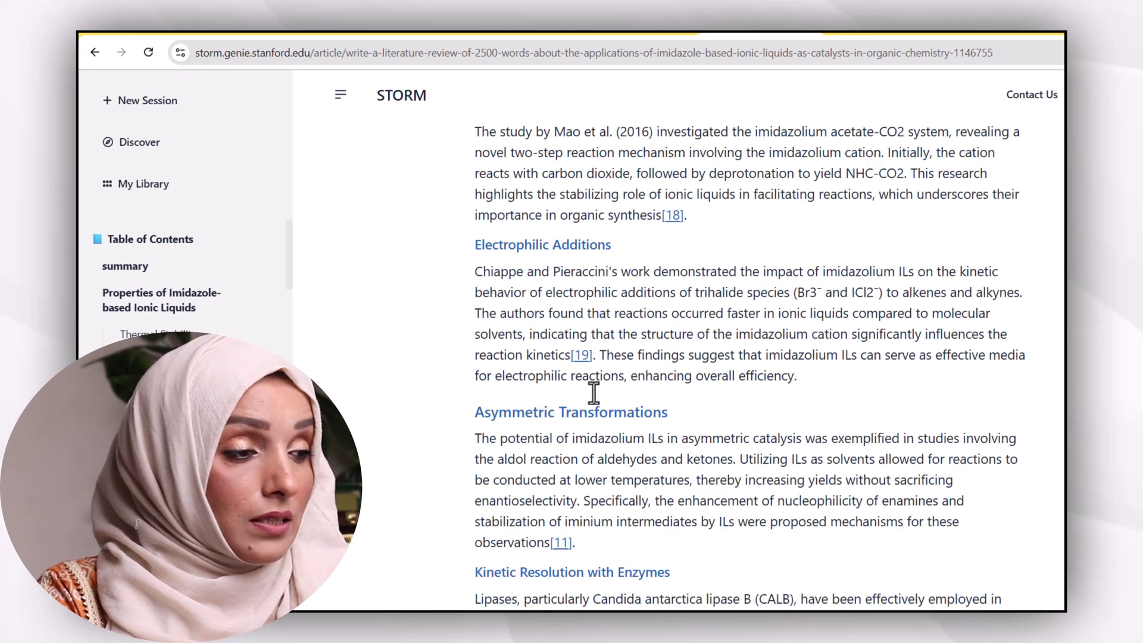
scroll(594, 393, "down", 6)
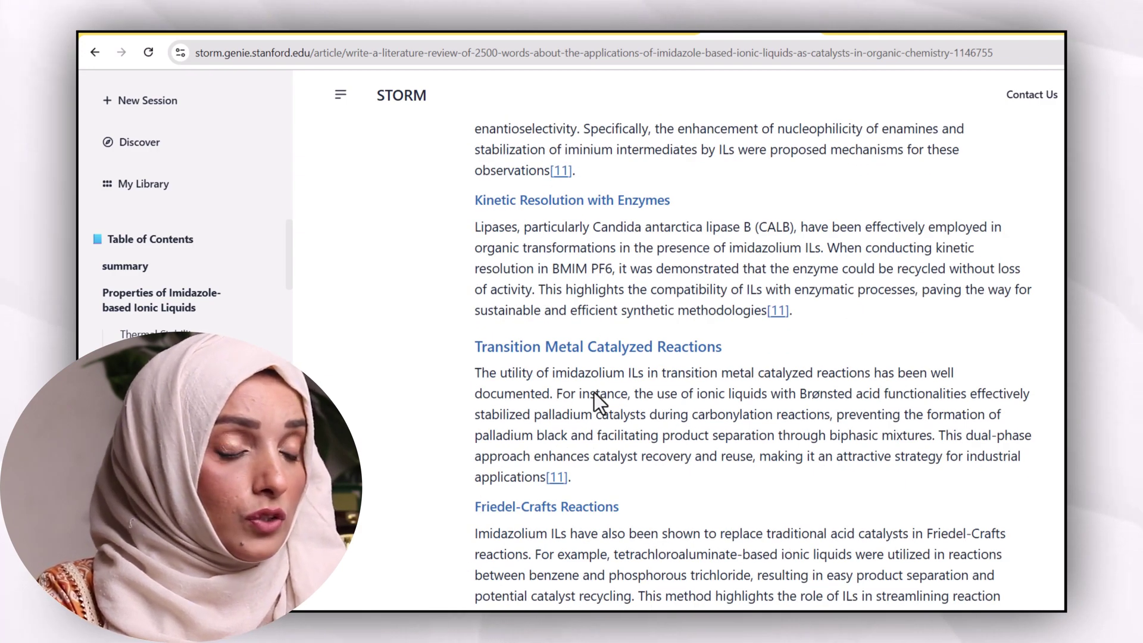
scroll(595, 393, "down", 20)
Open reference [23]'s pubs.rsc.org source in a new tab, then return to the STORM article
mouse_move(576, 433)
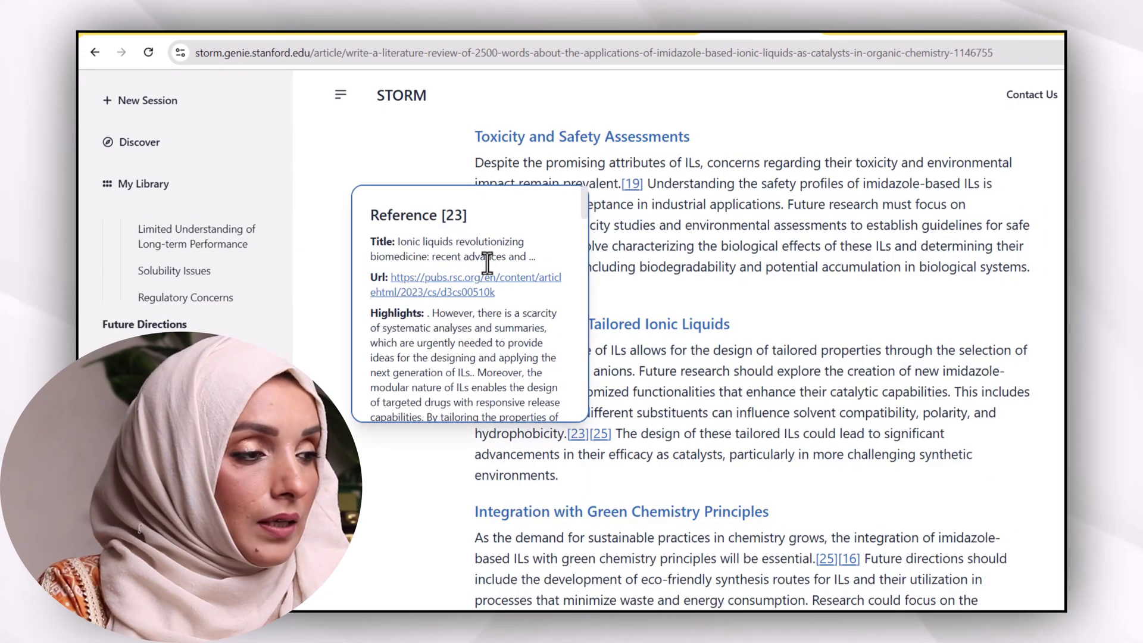
left_click(484, 292)
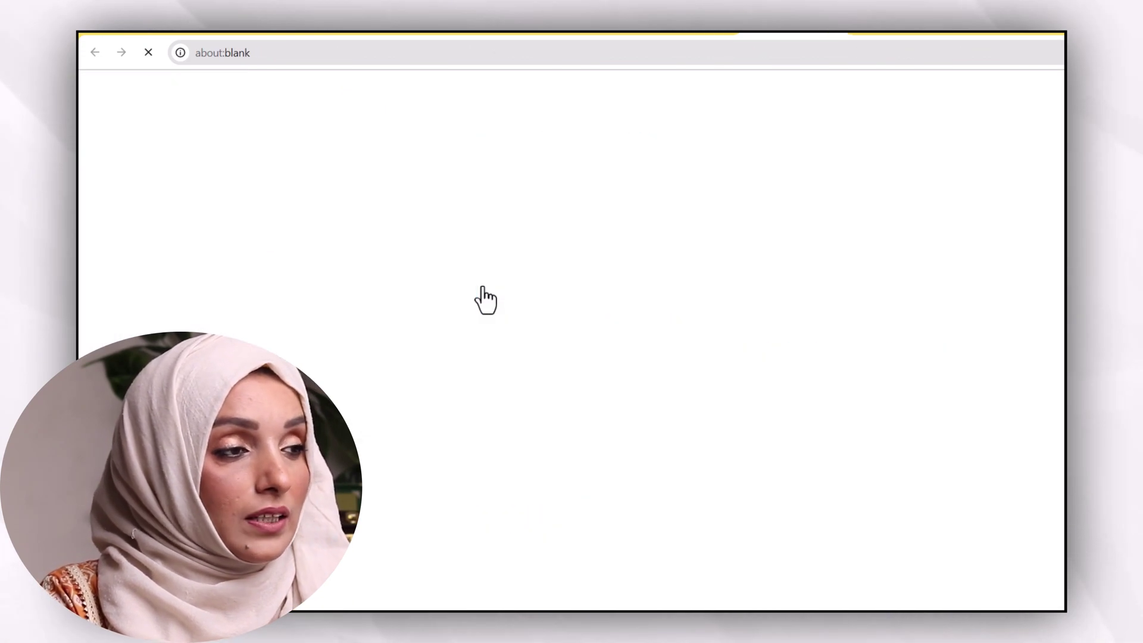
left_click(698, 35)
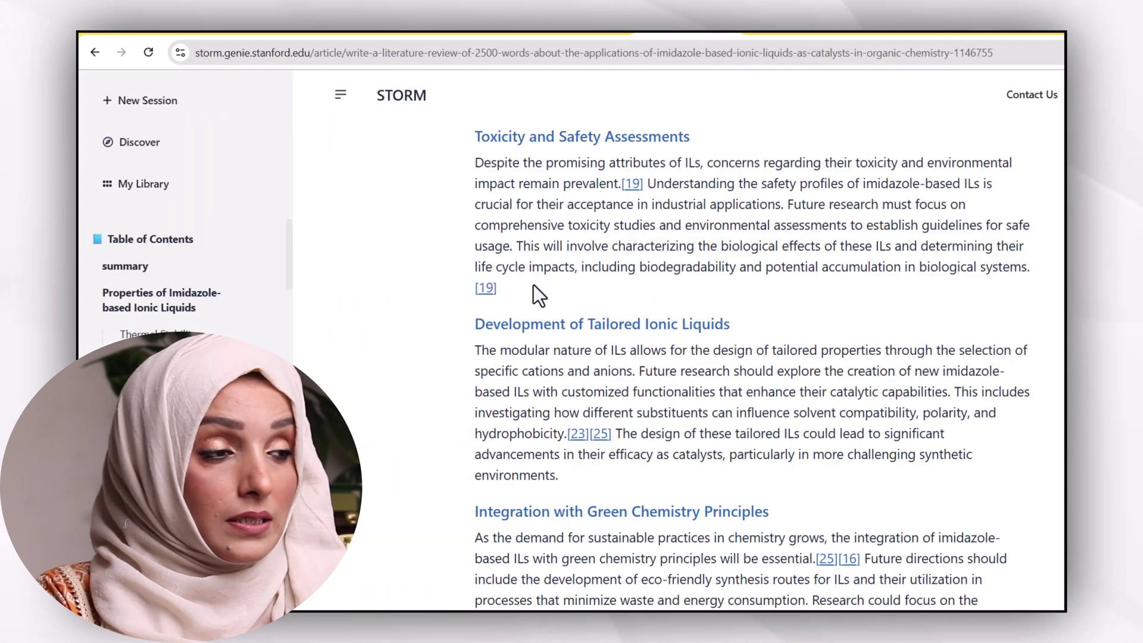